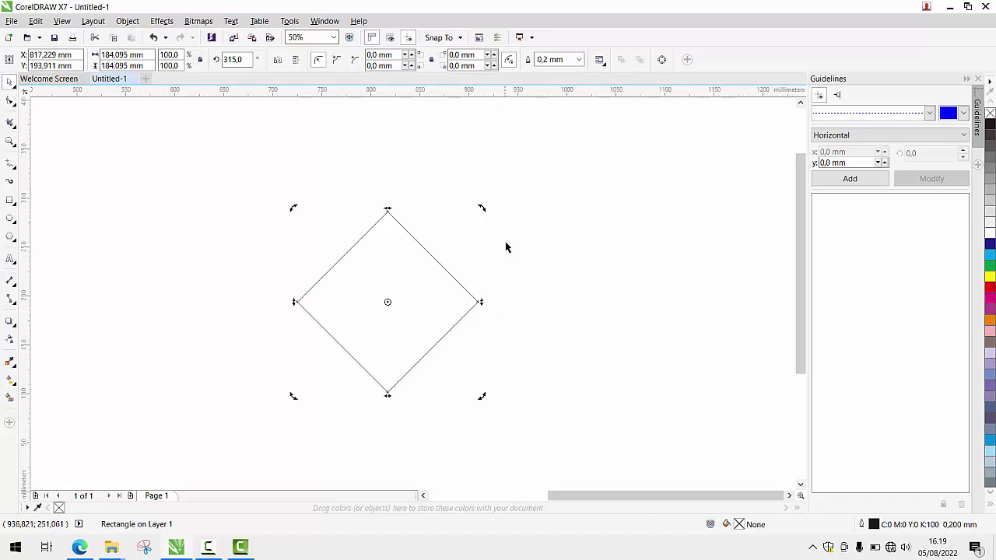
# - Draw a circle, place it inside the diamond and scale it to about 108 mm in diameter
pyautogui.click(614, 230)
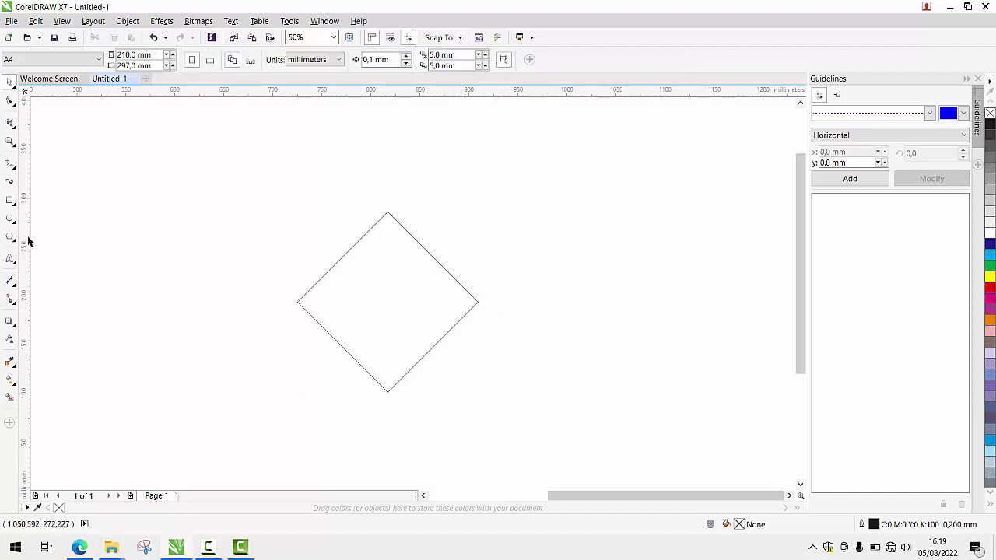
pyautogui.click(9, 221)
pyautogui.moveTo(380, 267); pyautogui.dragTo(502, 395)
pyautogui.click(10, 82)
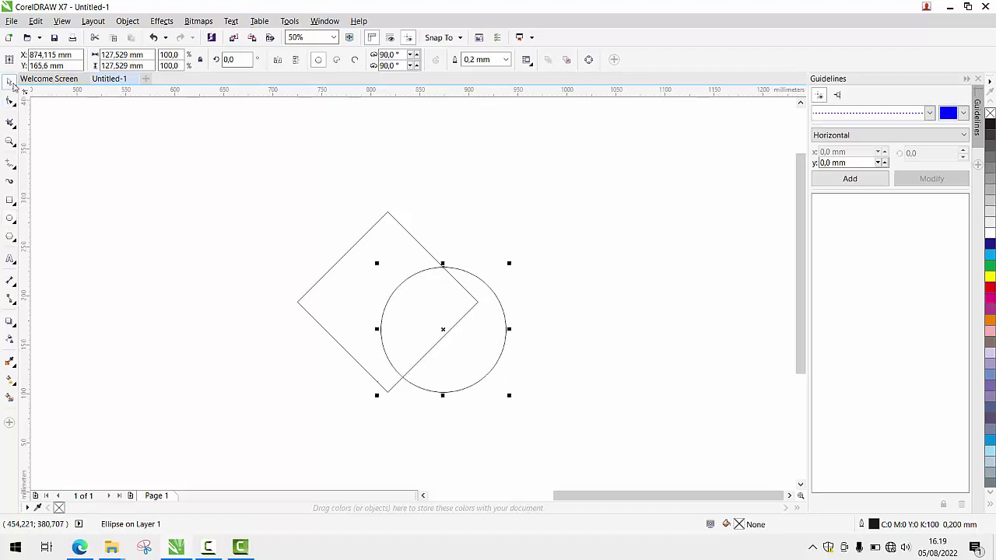
pyautogui.moveTo(485, 329); pyautogui.dragTo(435, 314)
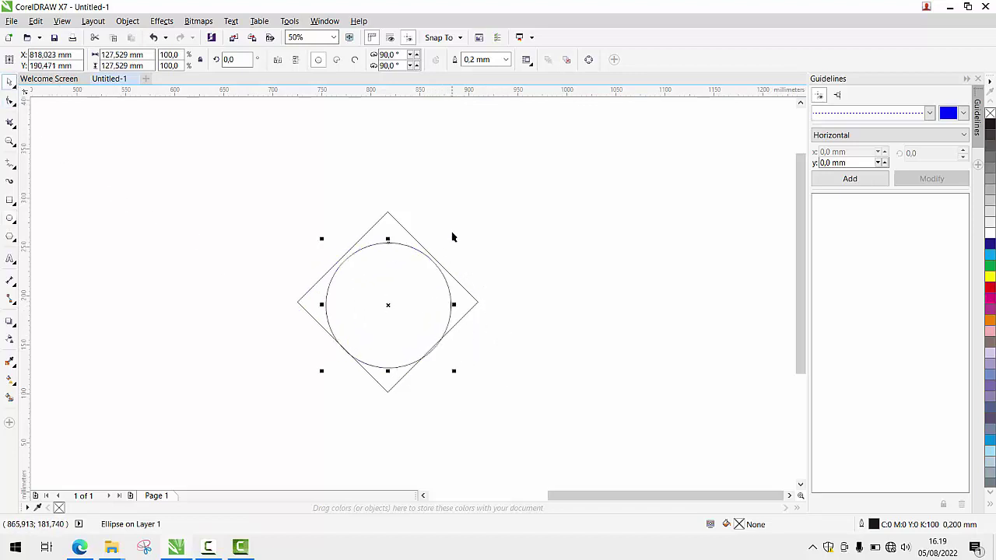
pyautogui.moveTo(451, 240); pyautogui.dragTo(445, 249)
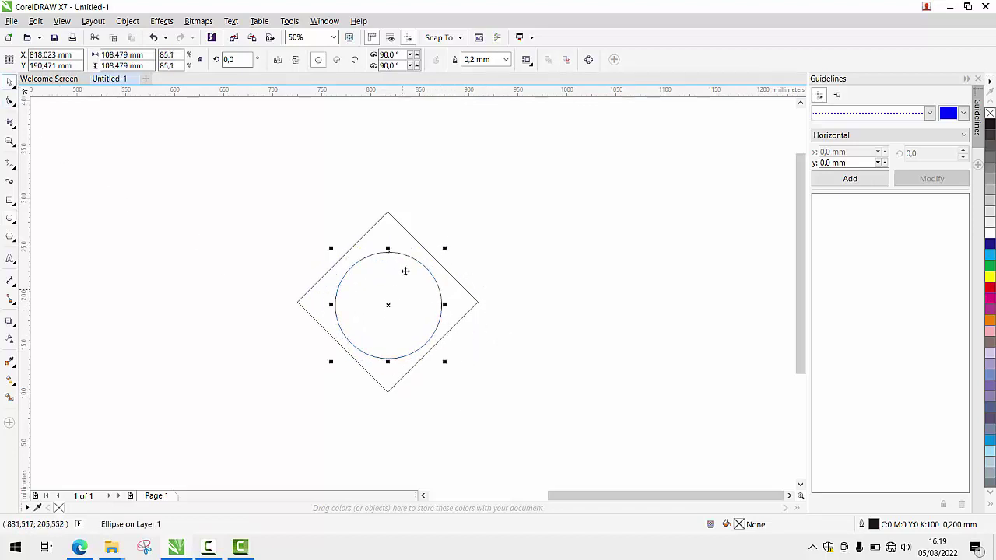
# - Align the circle's centre horizontally and vertically with the diamond's centre
pyautogui.moveTo(435, 358); pyautogui.dragTo(553, 473)
pyautogui.press('c')
pyautogui.press('e')
pyautogui.click(590, 361)
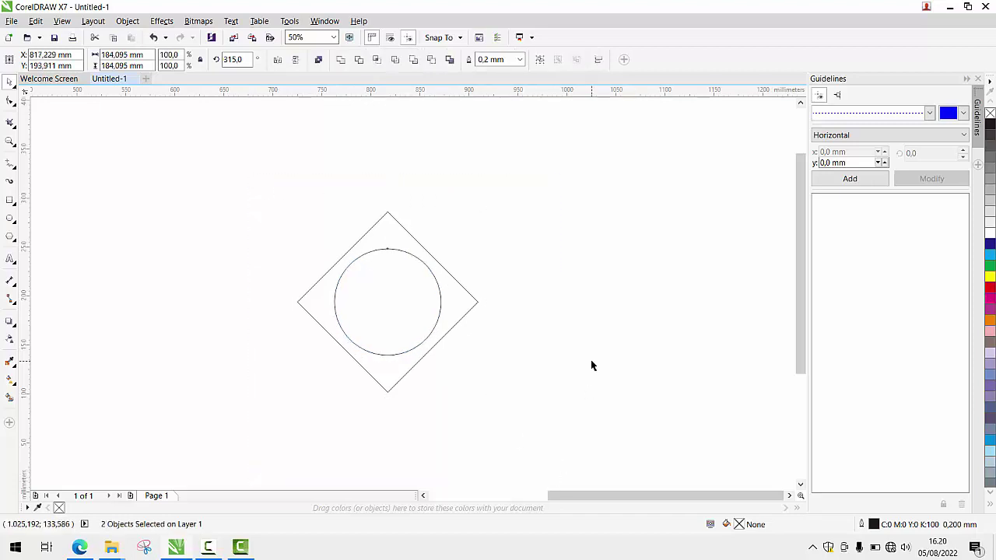
# - Duplicate the circle as a smaller concentric one and scale both together to about 110 mm outer diameter
pyautogui.click(398, 309)
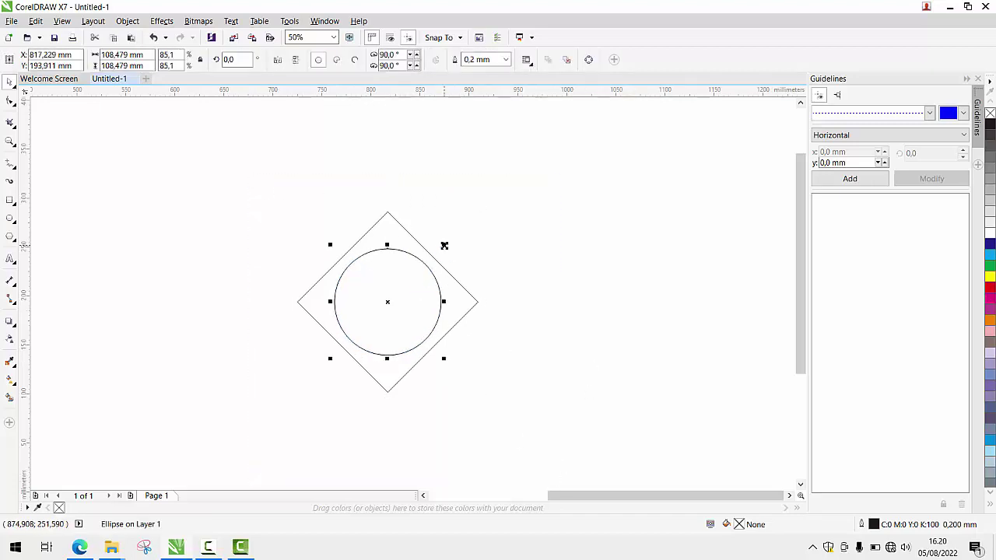
pyautogui.moveTo(443, 245); pyautogui.dragTo(428, 260)
pyautogui.moveTo(305, 195); pyautogui.dragTo(484, 366)
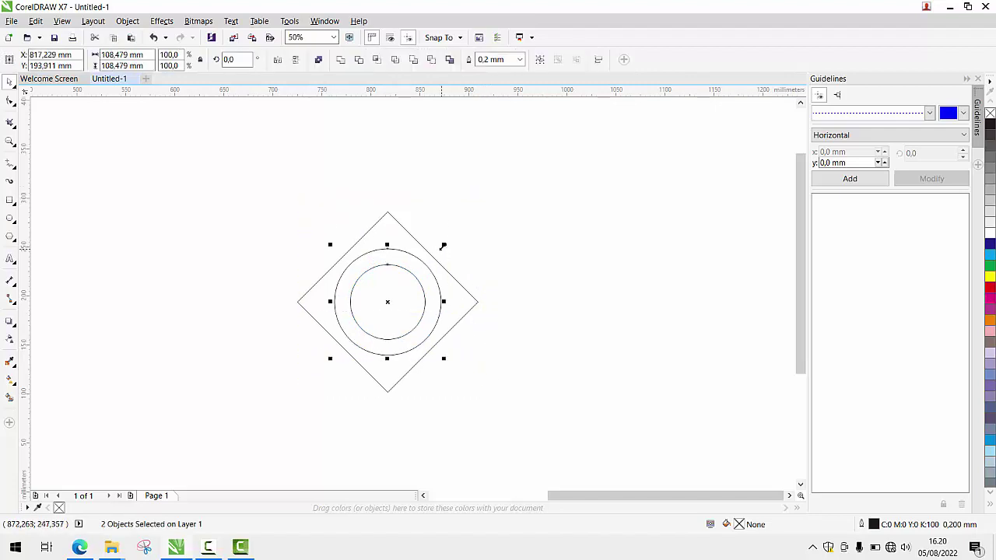
pyautogui.moveTo(443, 246)
pyautogui.mouseDown()
pyautogui.moveTo(428, 271)
pyautogui.moveTo(446, 244)
pyautogui.mouseUp()
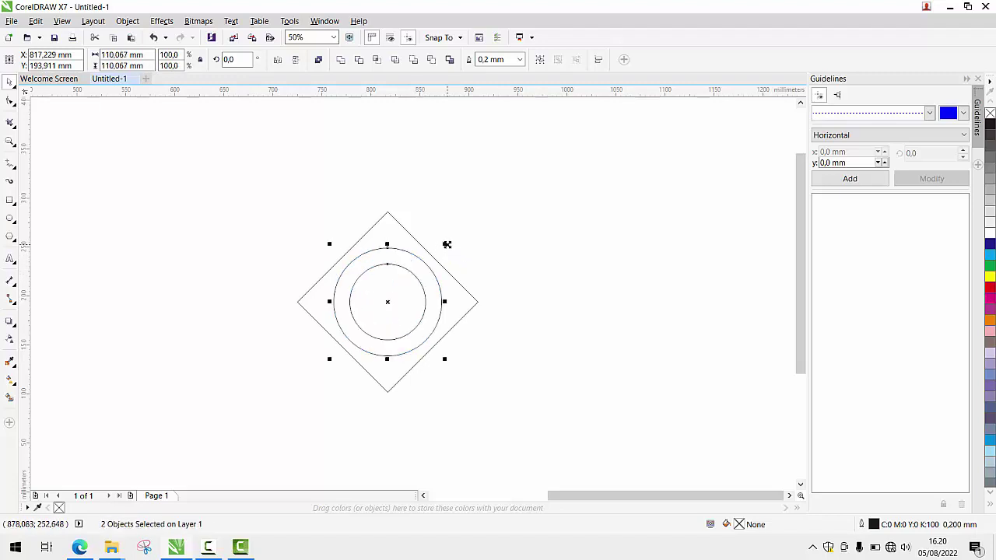
pyautogui.click(414, 268)
pyautogui.click(493, 222)
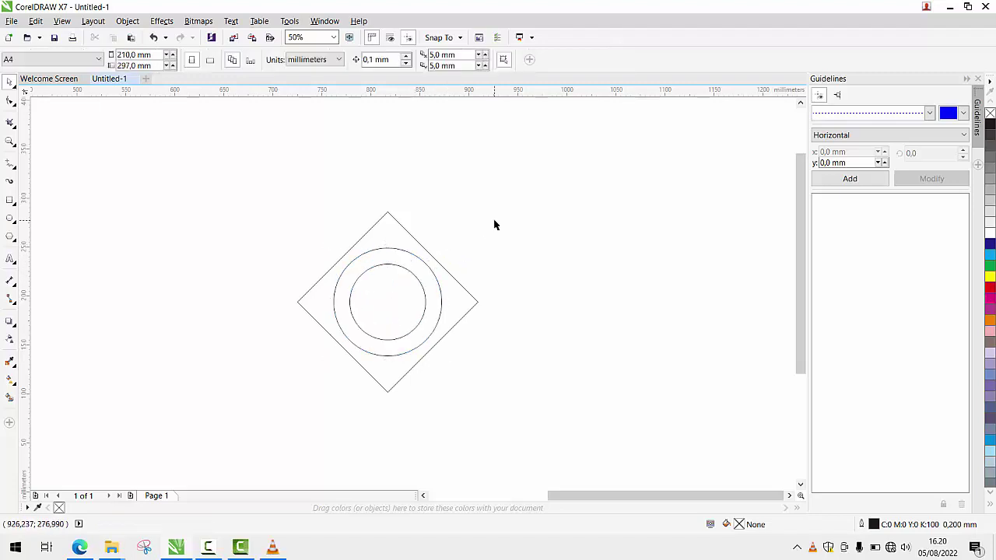
# - Trim the outer circle with the inner one to form a ring, and delete the leftover inner circle
pyautogui.click(410, 283)
pyautogui.keyDown('shift'); pyautogui.click(407, 265); pyautogui.keyUp('shift')
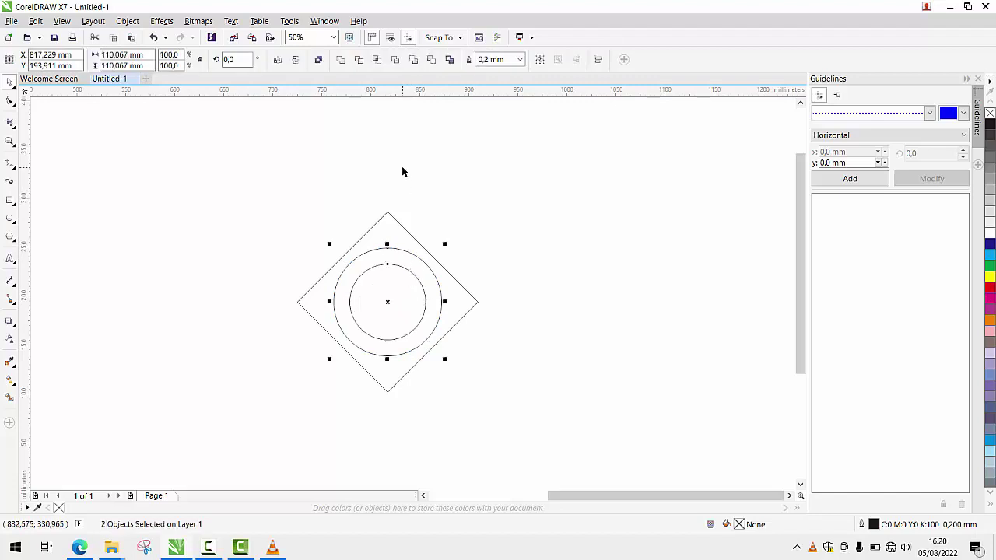
pyautogui.click(365, 61)
pyautogui.click(492, 260)
pyautogui.click(384, 298)
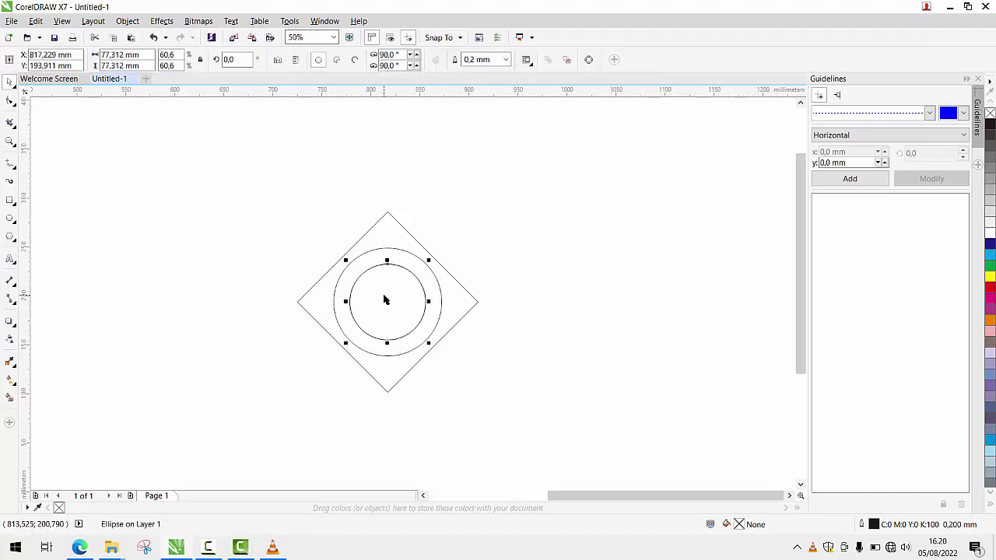
pyautogui.press('Delete')
# - Shift the ring about 12 mm towards the diamond's left corner and align it to the diamond's horizontal centre line
pyautogui.click(411, 267)
pyautogui.moveTo(411, 267); pyautogui.dragTo(394, 264)
pyautogui.moveTo(226, 191); pyautogui.dragTo(544, 430)
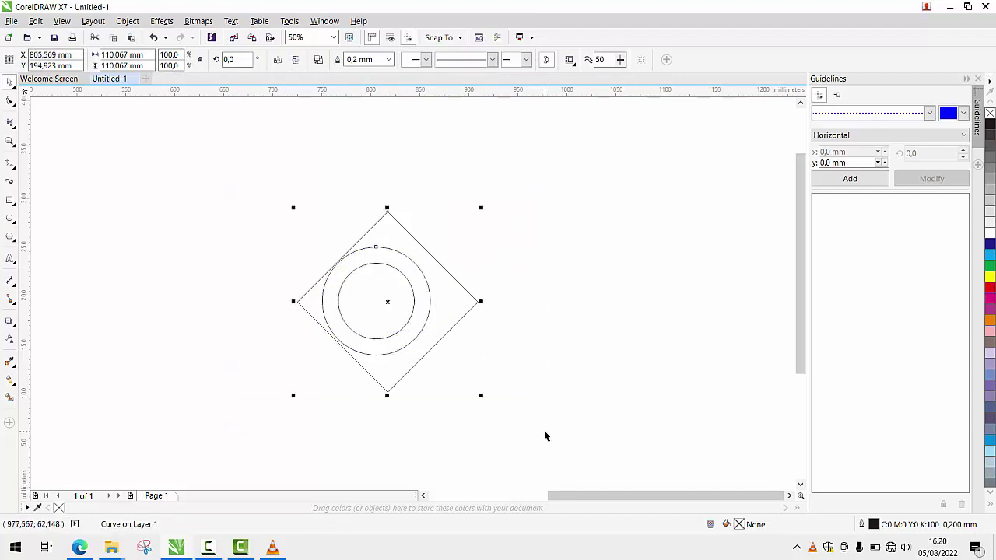
pyautogui.click(609, 323)
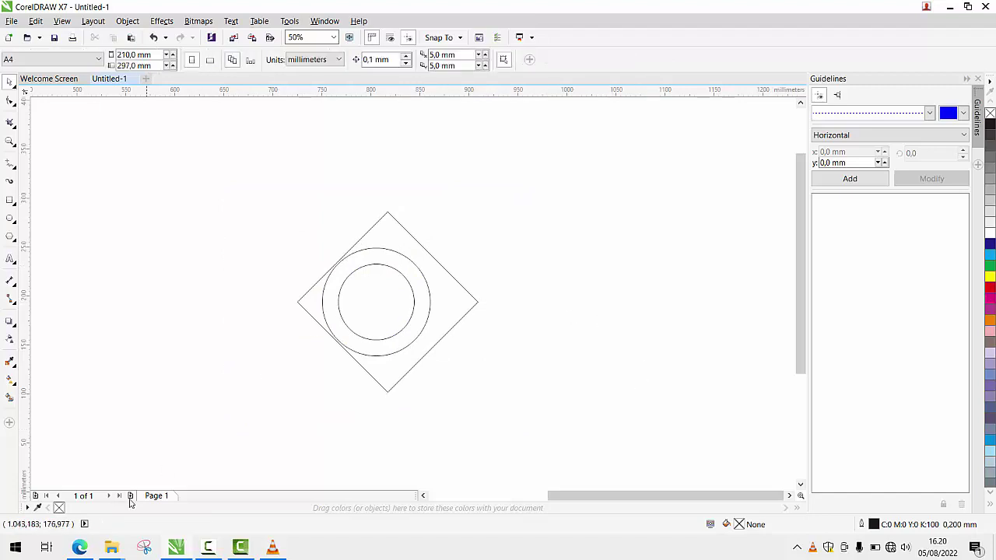
# - Draw a narrow vertical bar about 18 mm wide and 192 mm high beside the diamond
pyautogui.click(9, 200)
pyautogui.moveTo(493, 228)
pyautogui.mouseDown()
pyautogui.moveTo(511, 288)
pyautogui.moveTo(546, 330)
pyautogui.moveTo(508, 355)
pyautogui.moveTo(512, 418)
pyautogui.mouseUp()
pyautogui.click(9, 81)
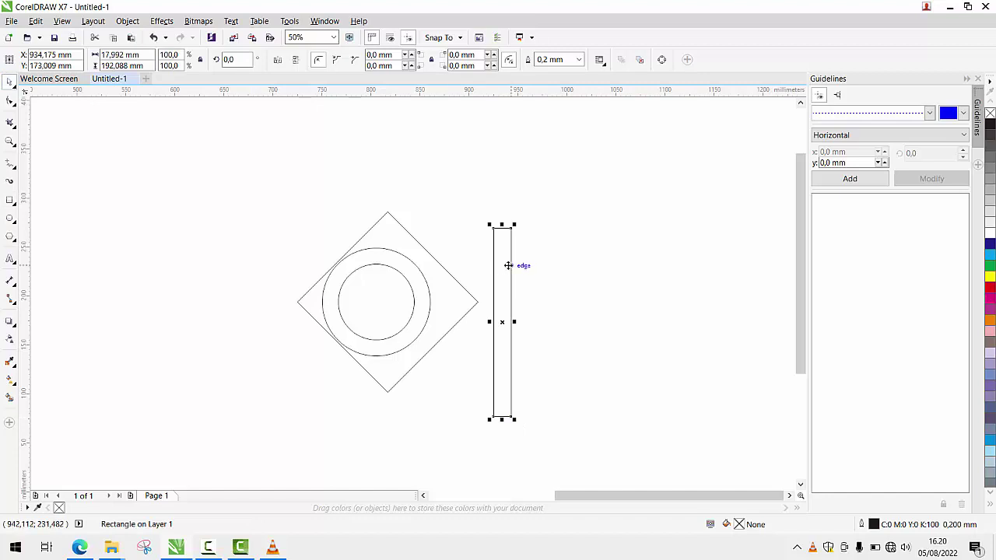
# - Rotate a copy of the bar diagonally by 45° and add a mirrored duplicate, keeping one upright bar aside
pyautogui.moveTo(508, 266); pyautogui.dragTo(610, 272)
pyautogui.click(532, 189)
pyautogui.click(295, 63)
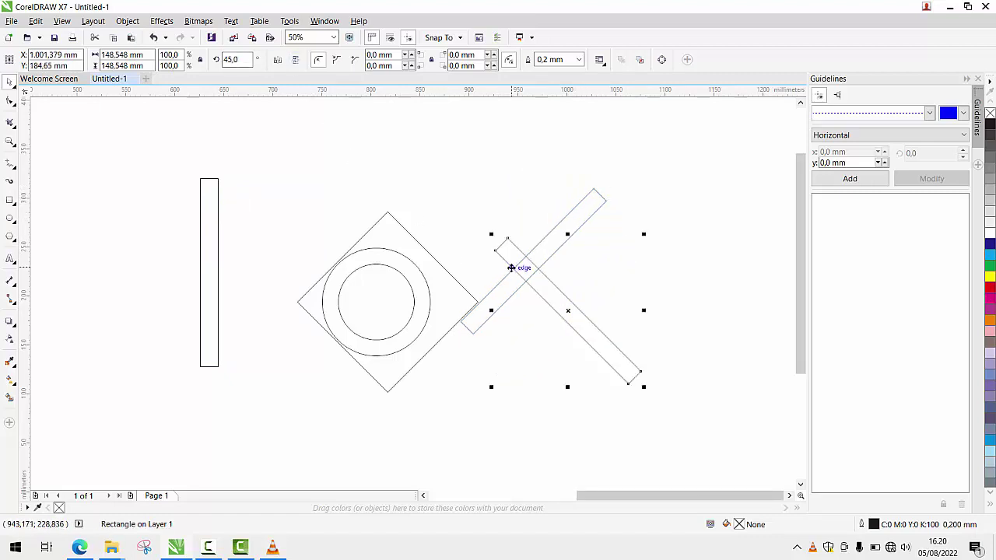
# - Move the mirrored bar so both diagonal bars overlap at their ends in a right-angled corner, and weld them into a chevron
pyautogui.moveTo(511, 267); pyautogui.dragTo(498, 331)
pyautogui.scroll(3, 498, 329)
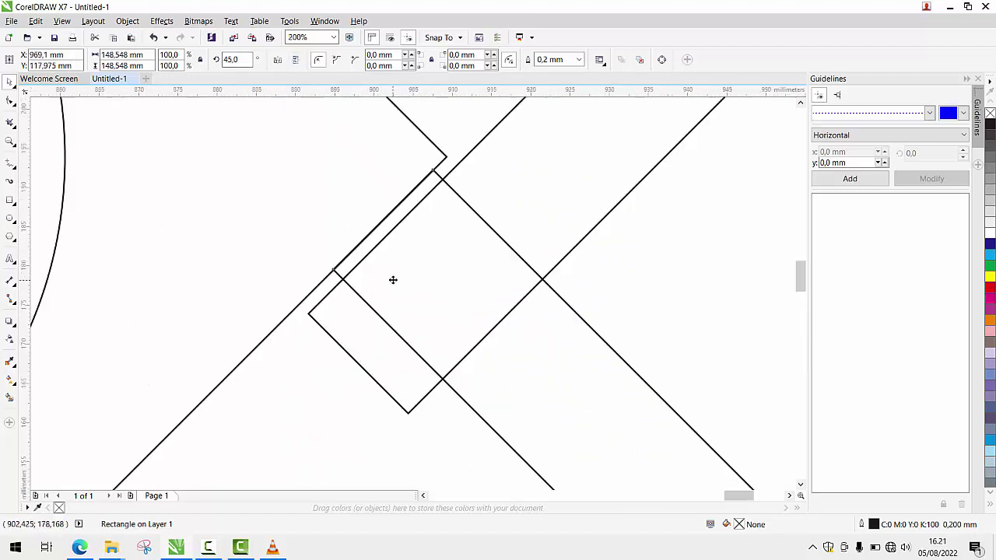
pyautogui.moveTo(393, 279); pyautogui.dragTo(366, 326)
pyautogui.scroll(-4, 393, 256)
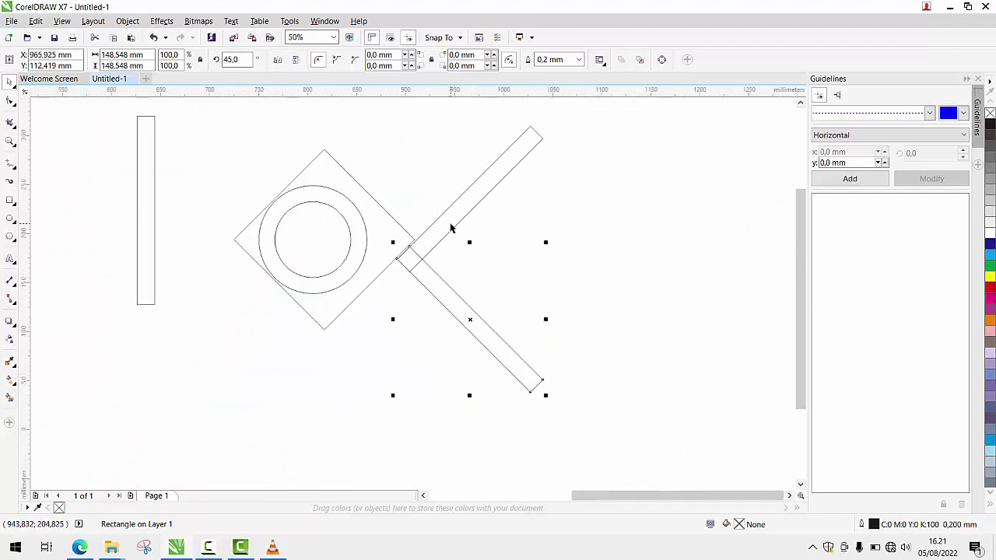
pyautogui.keyDown('shift'); pyautogui.click(449, 227); pyautogui.keyUp('shift')
pyautogui.click(341, 60)
pyautogui.click(480, 240)
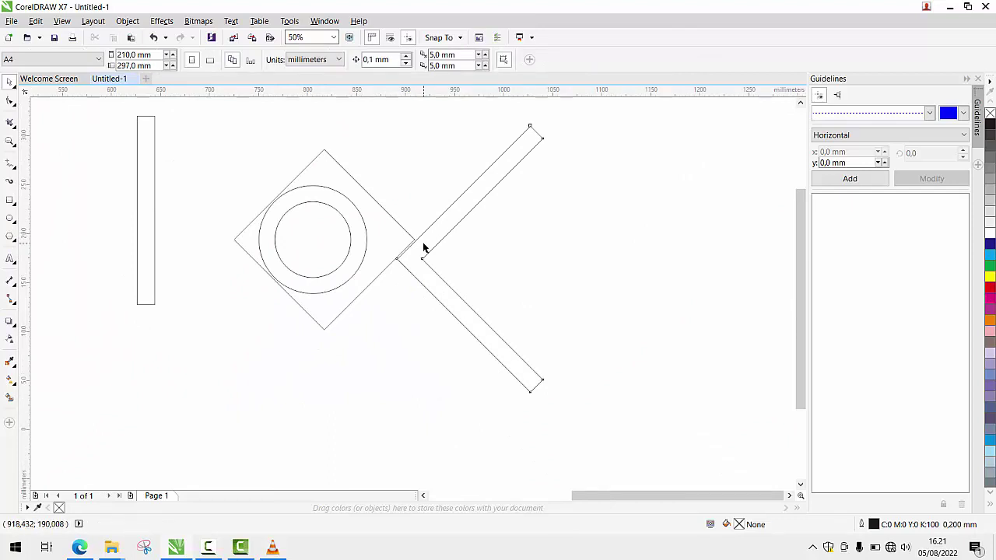
# - Move the chevron over the ring with its tip near the ring's centre, and align it to the diamond's horizontal centre line
pyautogui.moveTo(424, 247); pyautogui.dragTo(335, 224)
pyautogui.keyDown('shift'); pyautogui.click(334, 169); pyautogui.keyUp('shift')
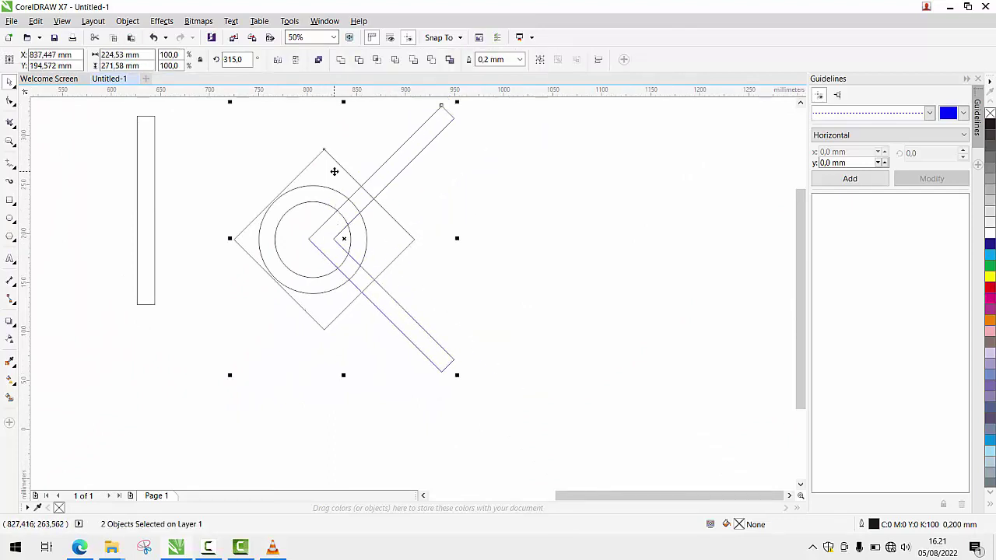
pyautogui.press('c')
pyautogui.hotkey('ctrl', 'z')
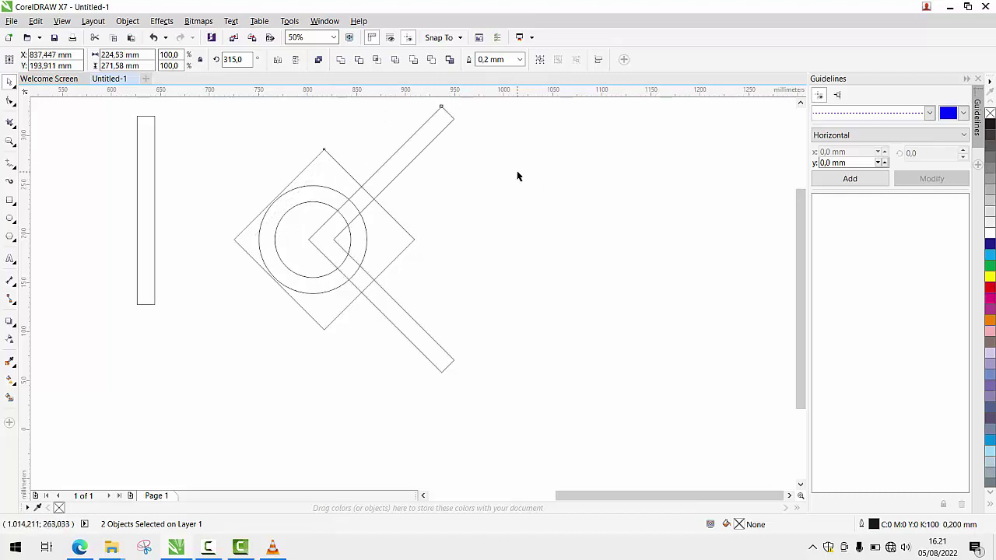
pyautogui.click(518, 173)
# - Create an enlarged copy of the chevron from its centre, about 170 mm wide and 311 mm high
pyautogui.scroll(1, 337, 194)
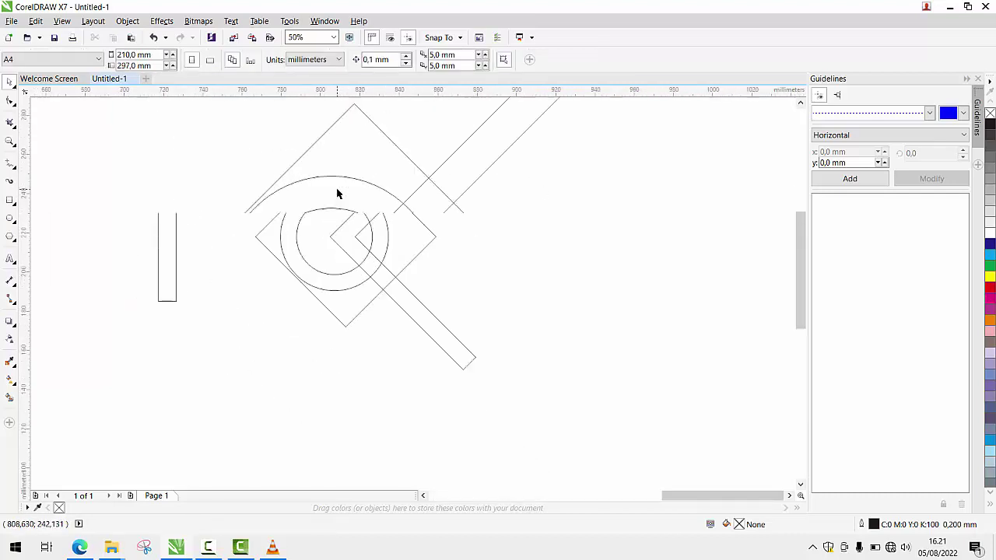
pyautogui.scroll(-1, 337, 194)
pyautogui.scroll(1, 337, 193)
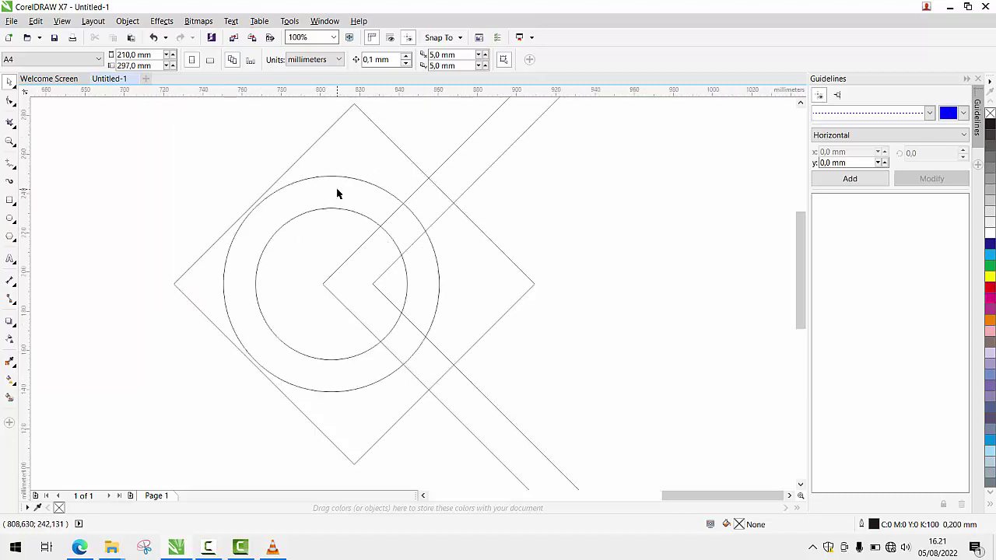
pyautogui.click(387, 238)
pyautogui.scroll(-1, 387, 238)
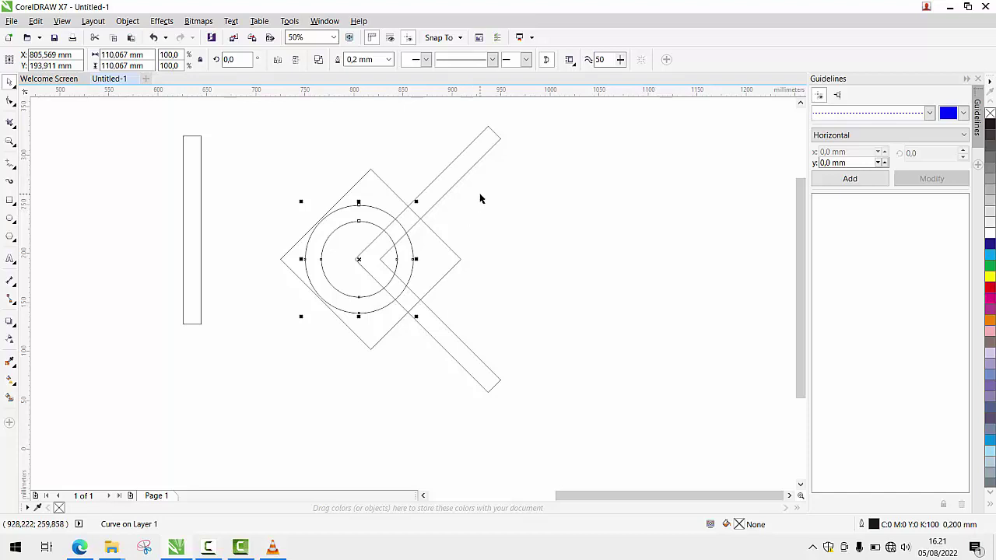
pyautogui.click(432, 196)
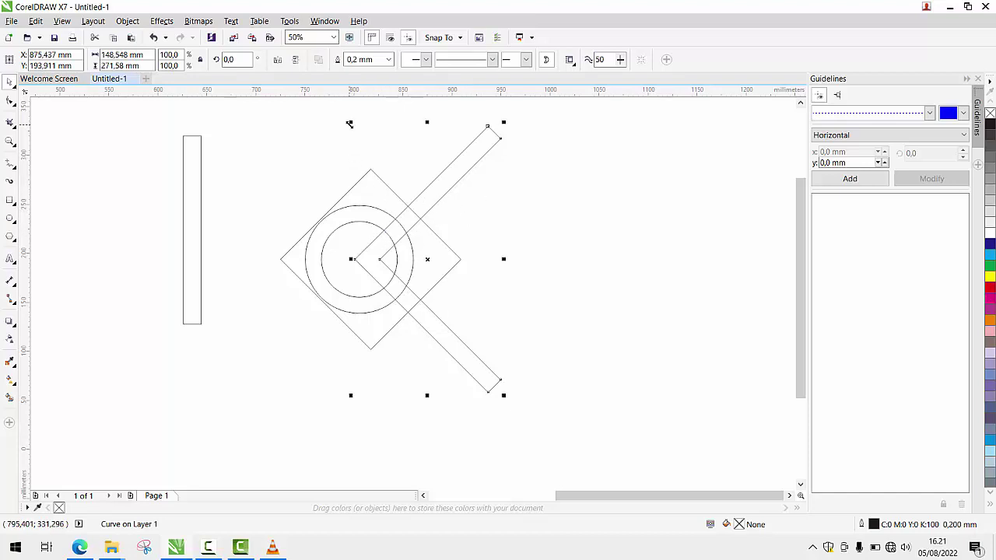
pyautogui.moveTo(349, 123); pyautogui.dragTo(318, 109)
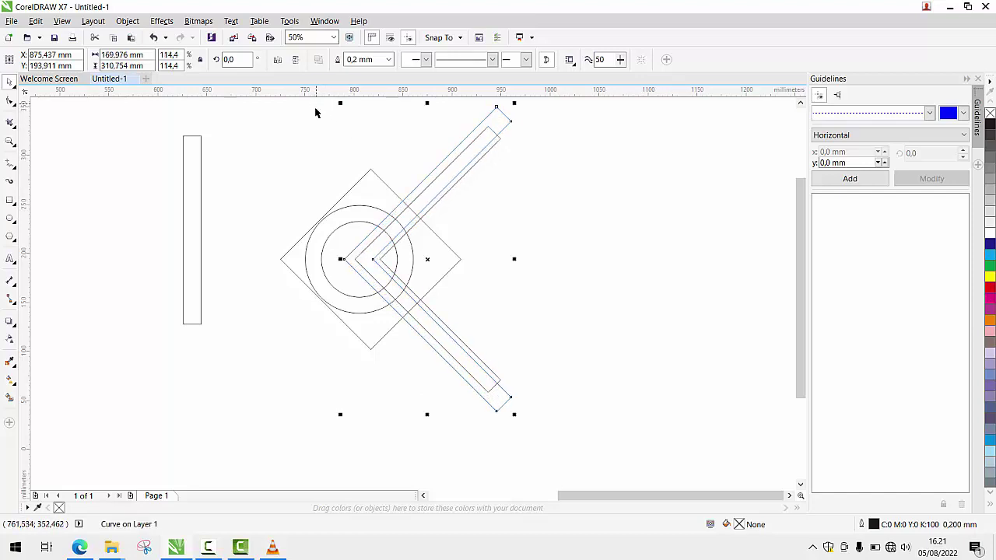
# - Trim the ring with the enlarged chevron and delete that enlarged chevron
pyautogui.keyDown('shift'); pyautogui.click(329, 225); pyautogui.keyUp('shift')
pyautogui.click(360, 60)
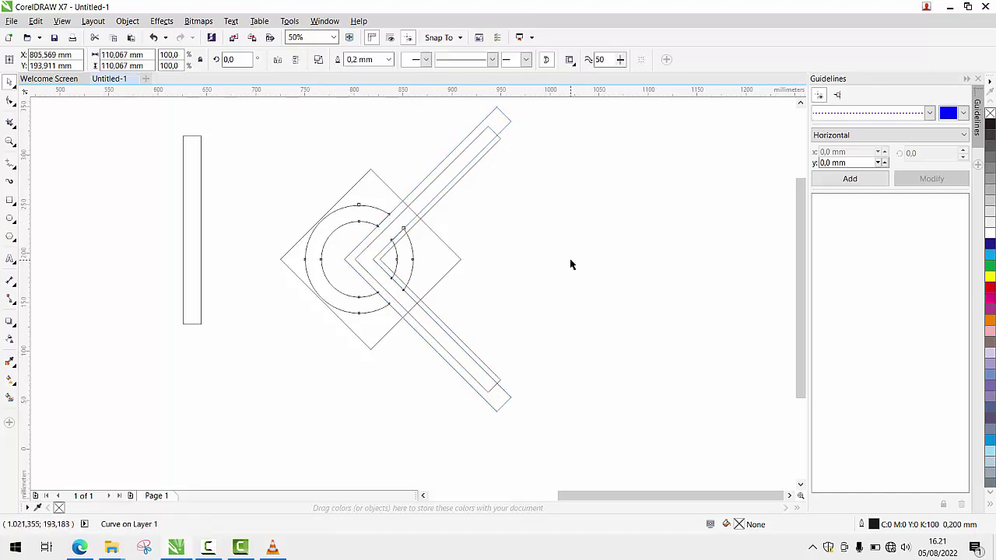
pyautogui.click(571, 264)
pyautogui.click(497, 133)
pyautogui.press('Delete')
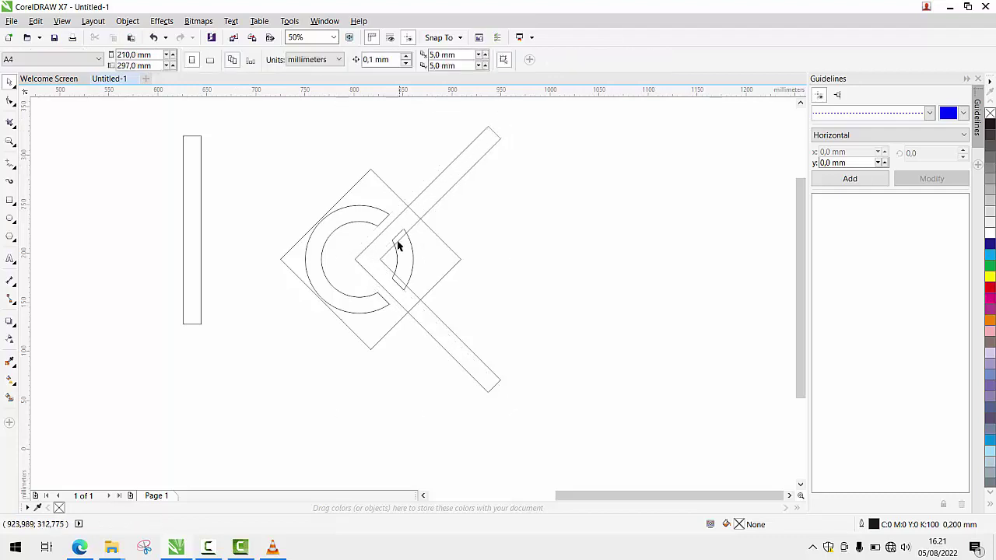
# - Break the trimmed ring apart and delete its small right segment, leaving a C shape
pyautogui.click(397, 272)
pyautogui.hotkey('ctrl', 'k')
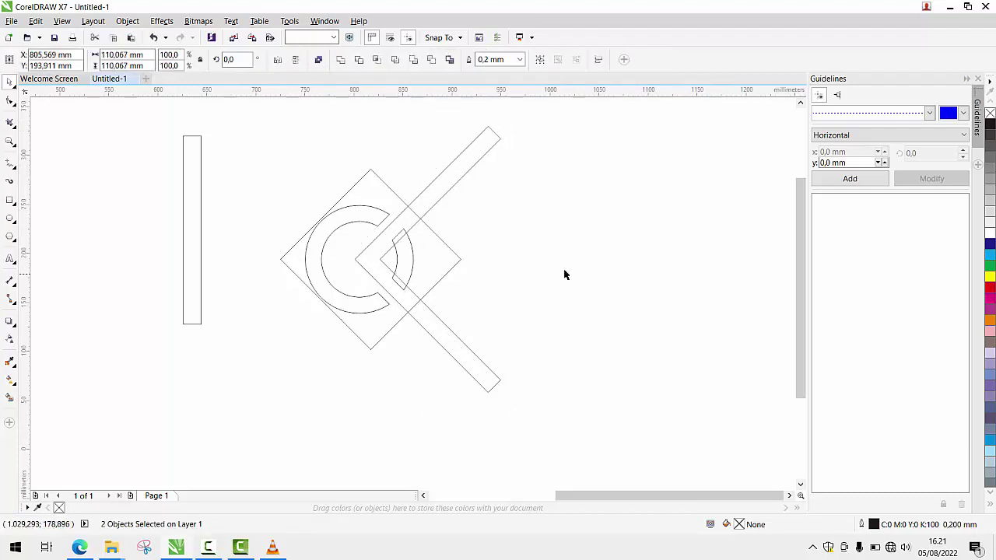
pyautogui.click(397, 259)
pyautogui.press('Delete')
# - Trim the diamond with the remaining chevron and delete the chevron, leaving a gap between the two diamond parts
pyautogui.scroll(-1, 427, 262)
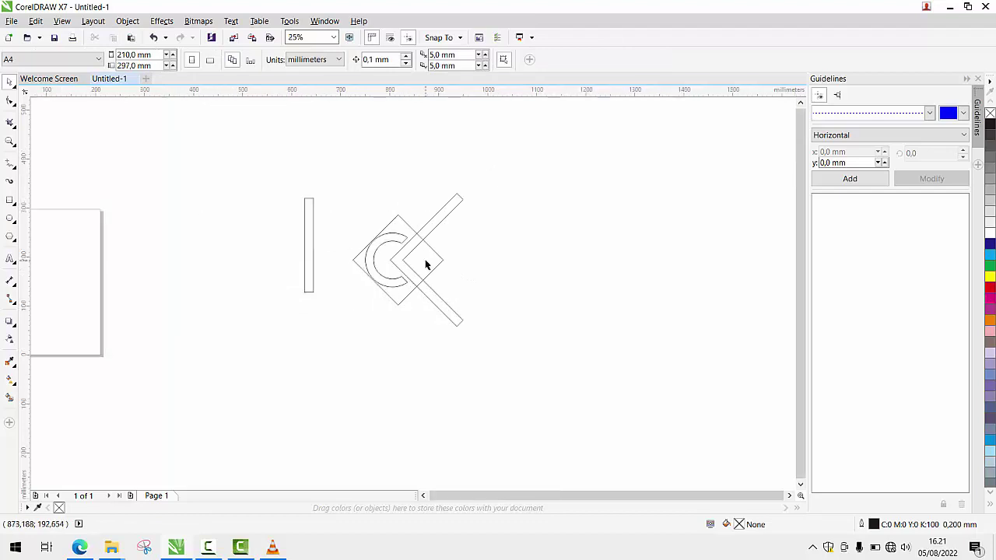
pyautogui.scroll(1, 421, 262)
pyautogui.scroll(1, 422, 262)
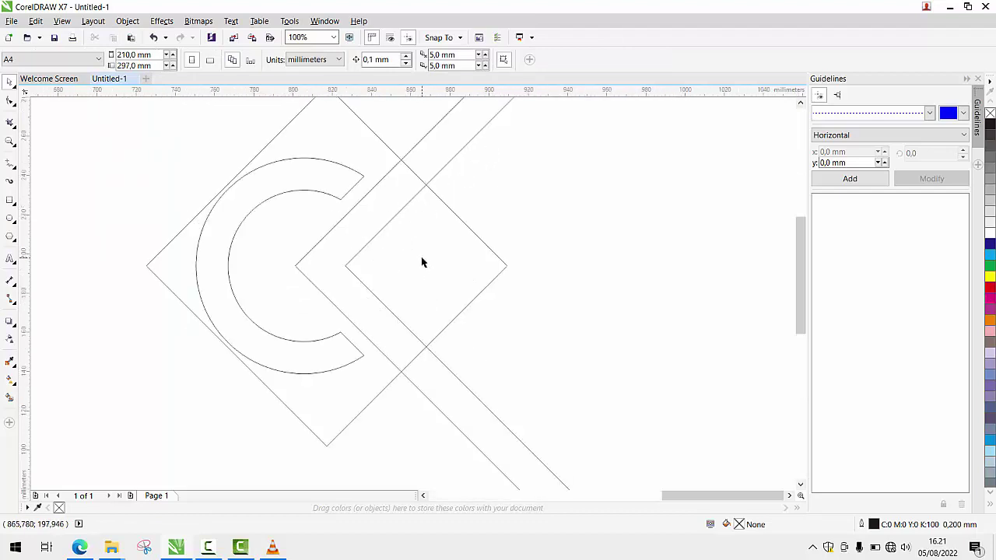
pyautogui.click(329, 193)
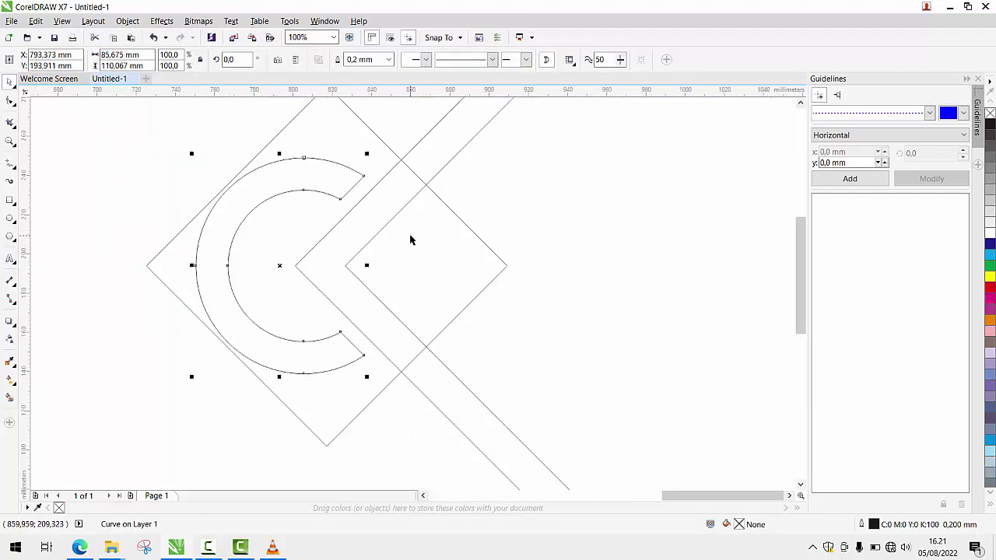
pyautogui.press('Tab')
pyautogui.scroll(-1, 409, 233)
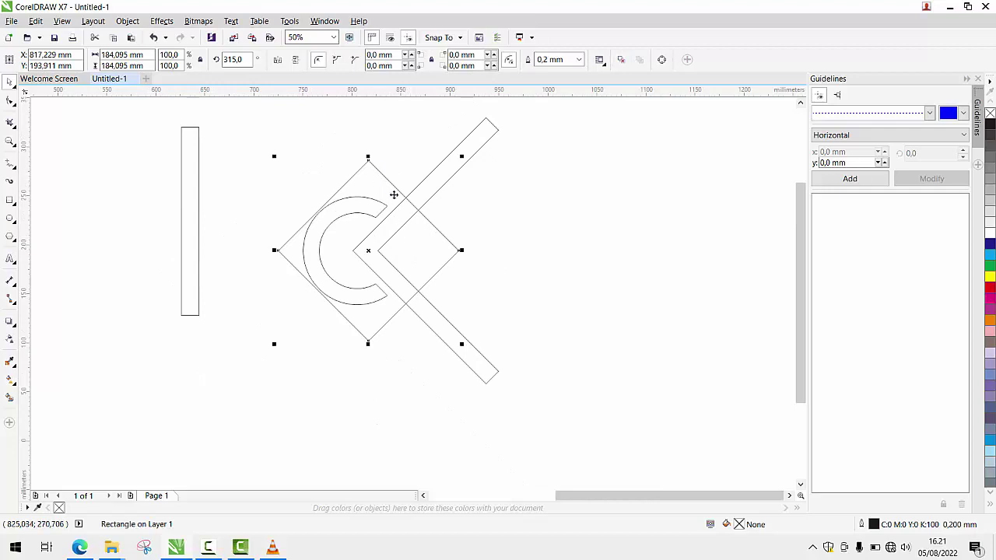
pyautogui.click(511, 215)
pyautogui.click(378, 172)
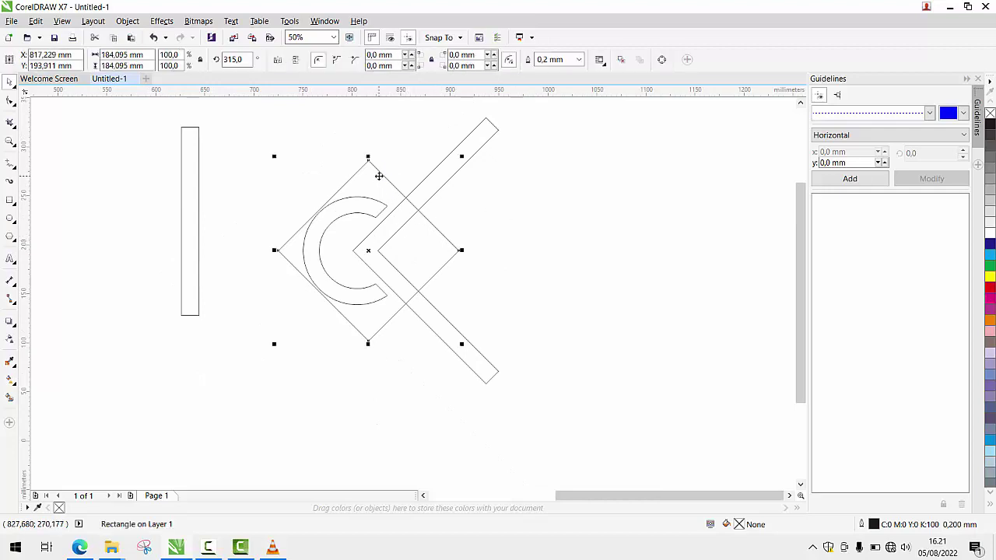
pyautogui.click(484, 144)
pyautogui.keyDown('shift'); pyautogui.click(378, 172); pyautogui.keyUp('shift')
pyautogui.click(358, 60)
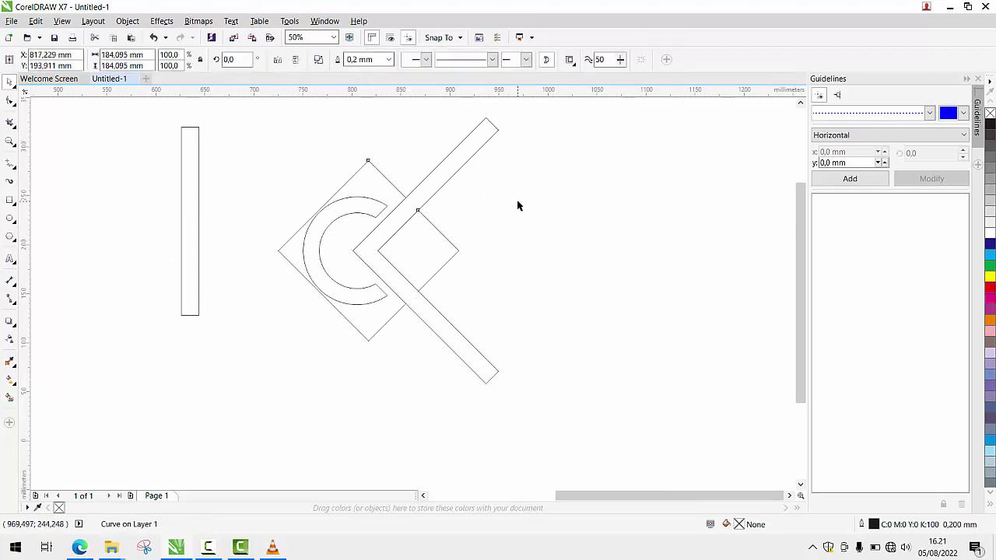
pyautogui.press('Delete')
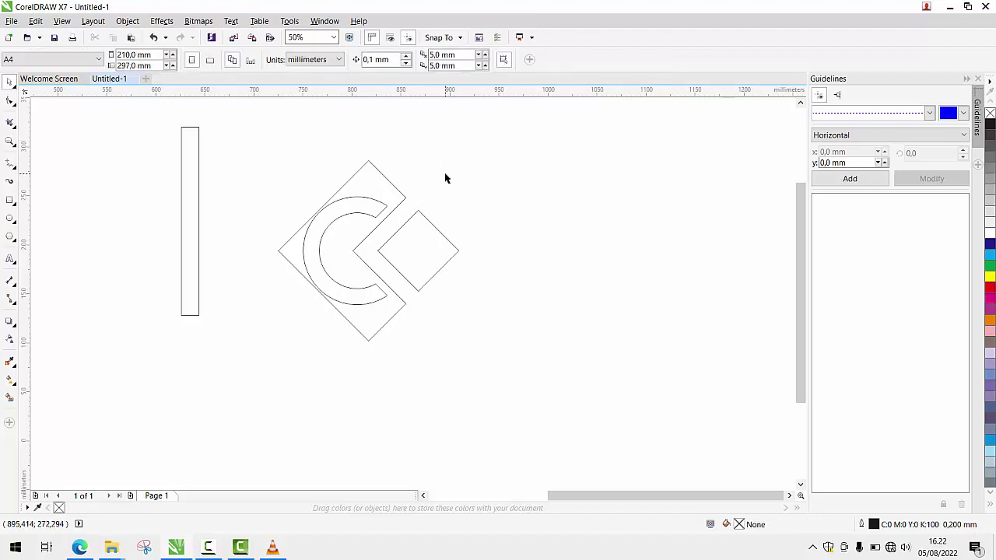
pyautogui.scroll(-1, 435, 200)
pyautogui.scroll(2, 389, 204)
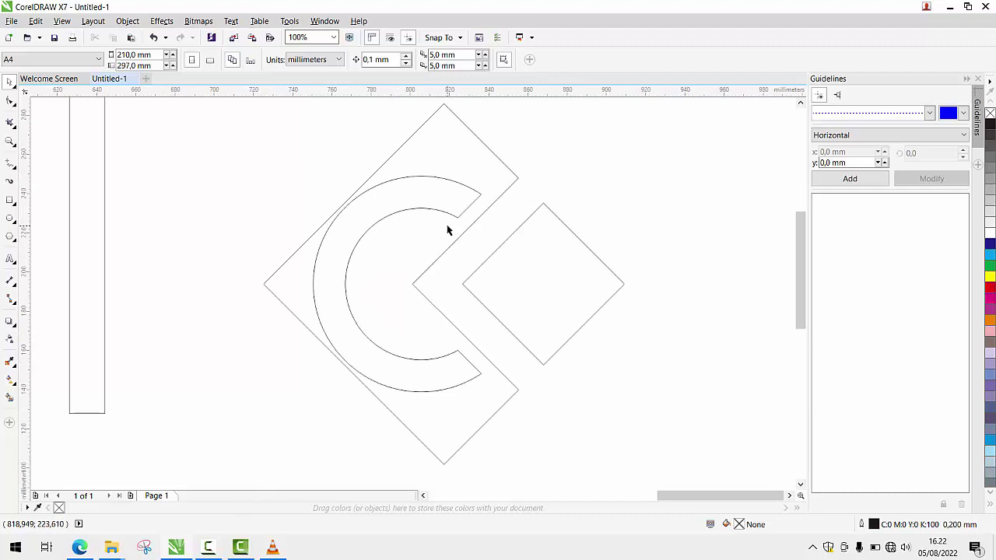
pyautogui.scroll(-2, 513, 241)
pyautogui.scroll(1, 511, 247)
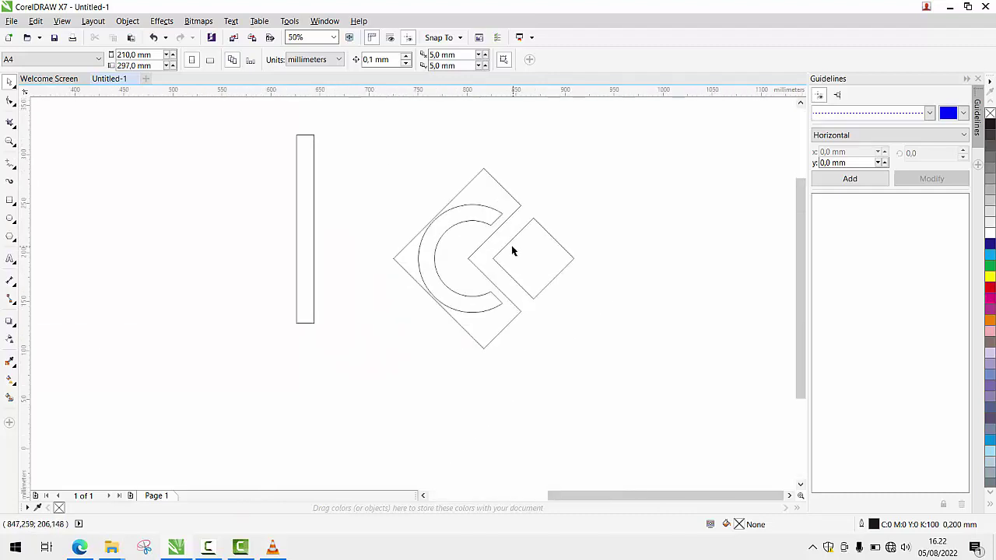
pyautogui.scroll(1, 489, 218)
pyautogui.scroll(-1, 259, 208)
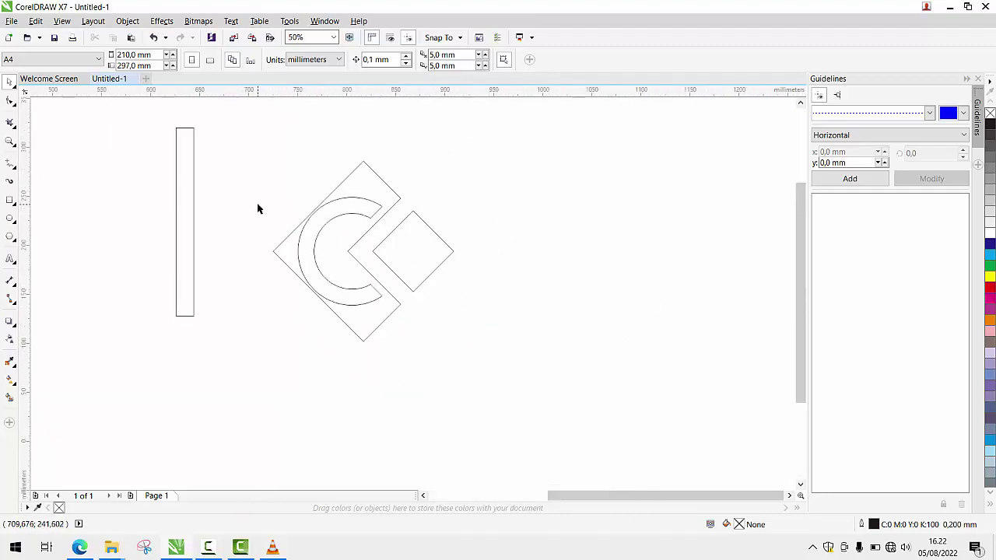
# - Stretch the narrow rectangle into a background about 296 mm wide and 252 mm high around the logo, and fill it with black
pyautogui.click(190, 176)
pyautogui.click(193, 225)
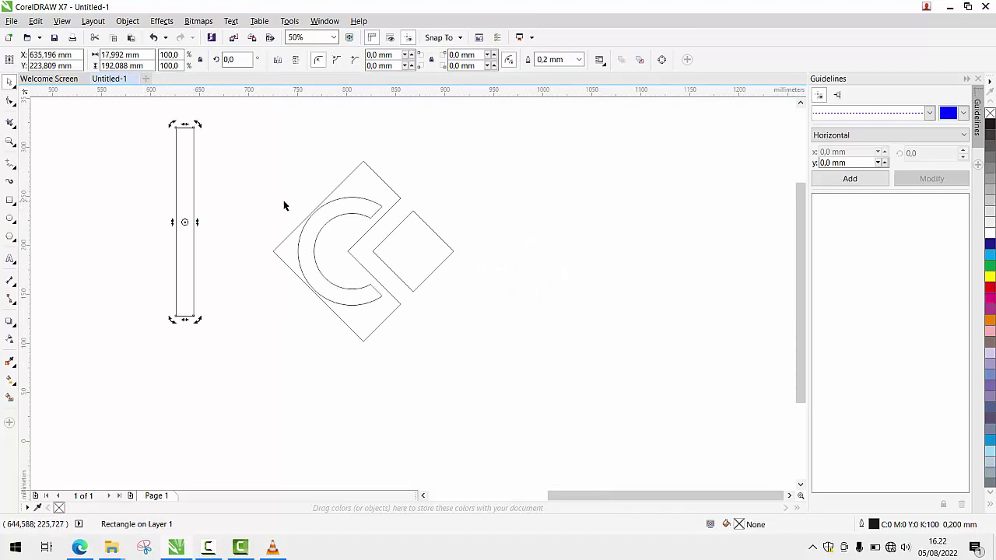
pyautogui.click(185, 231)
pyautogui.click(195, 221)
pyautogui.moveTo(196, 222); pyautogui.dragTo(516, 280)
pyautogui.moveTo(343, 317); pyautogui.dragTo(343, 375)
pyautogui.moveTo(173, 252); pyautogui.dragTo(222, 252)
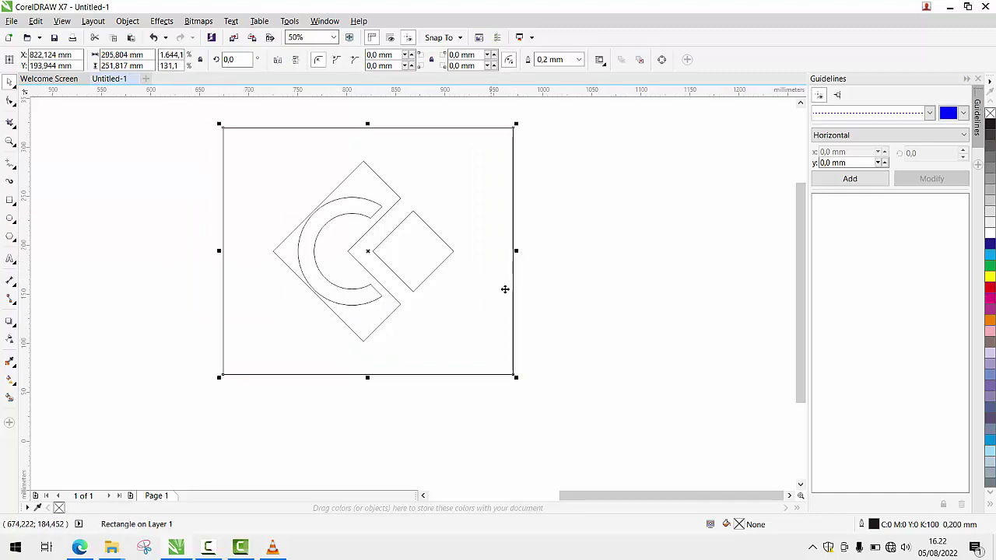
pyautogui.click(990, 126)
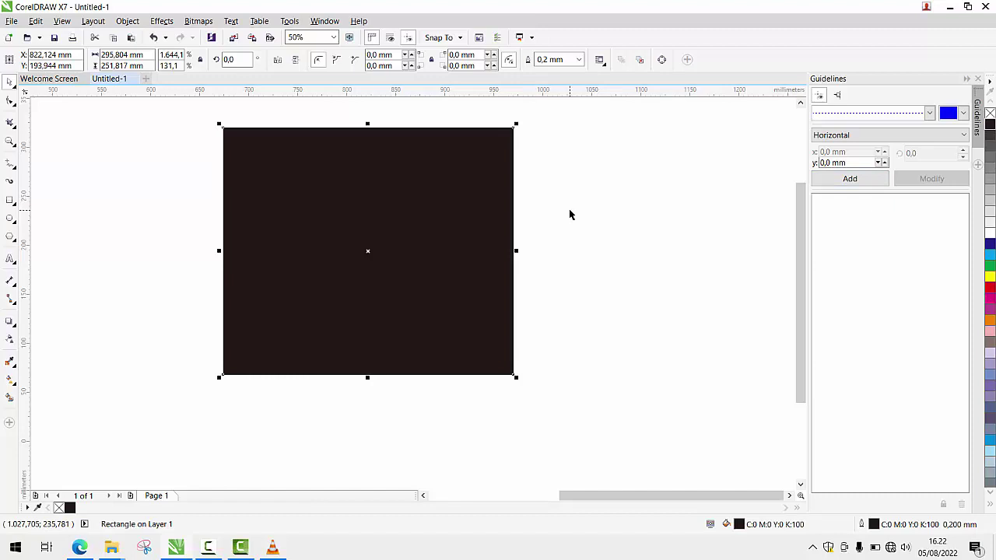
# - Give the C shape and the two-part diamond a white outline so they stand out on the black background
pyautogui.click(463, 163)
pyautogui.scroll(-2, 471, 164)
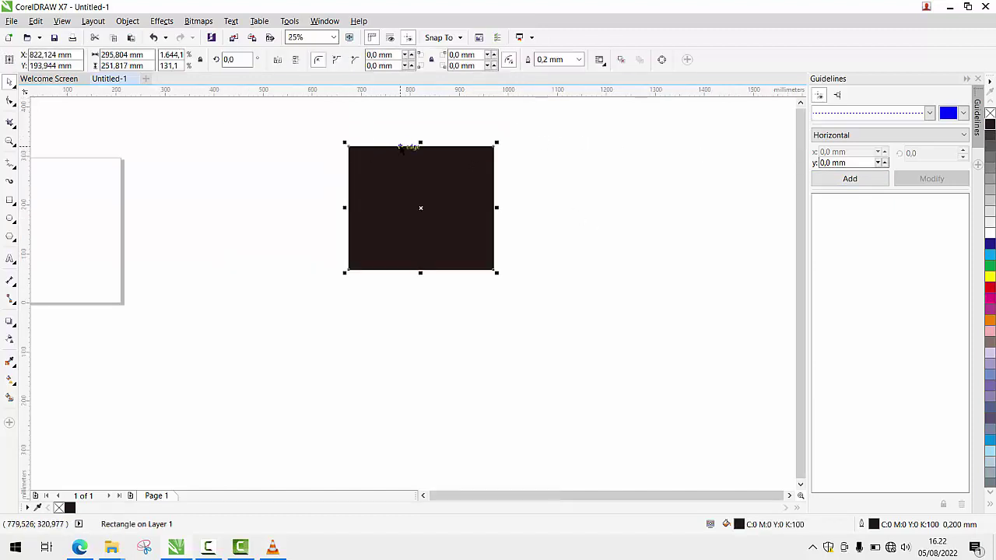
pyautogui.click(515, 160)
pyautogui.click(425, 175)
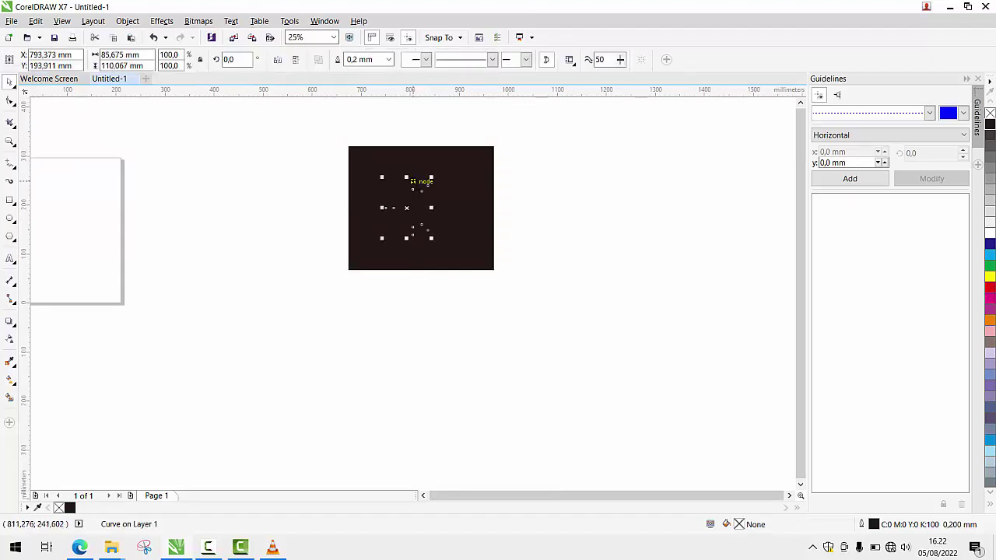
pyautogui.moveTo(365, 114); pyautogui.dragTo(502, 308)
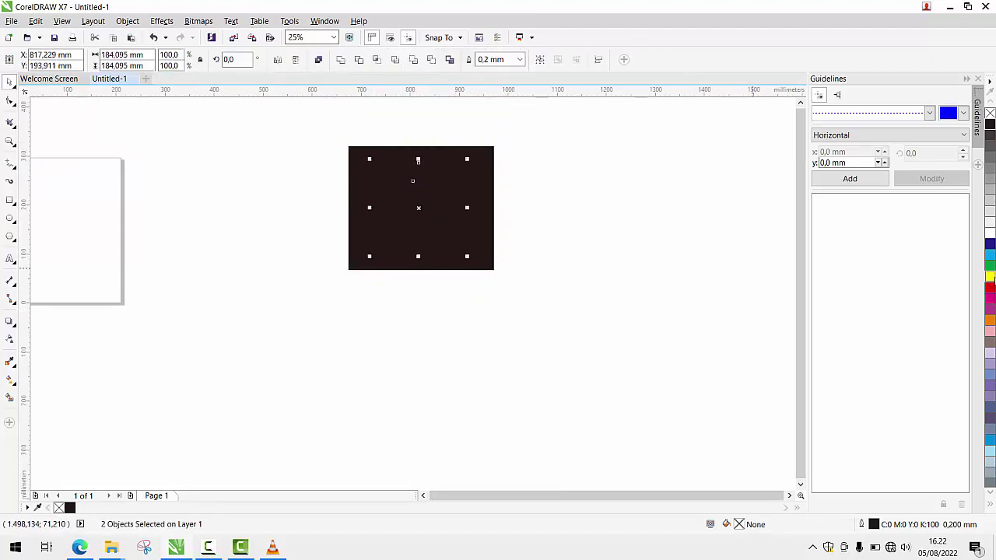
pyautogui.rightClick(990, 236)
pyautogui.click(520, 200)
# - Fill the C shape with a light green of CMYK 64, 0, 99, 0 (#65B73C)
pyautogui.scroll(4, 444, 201)
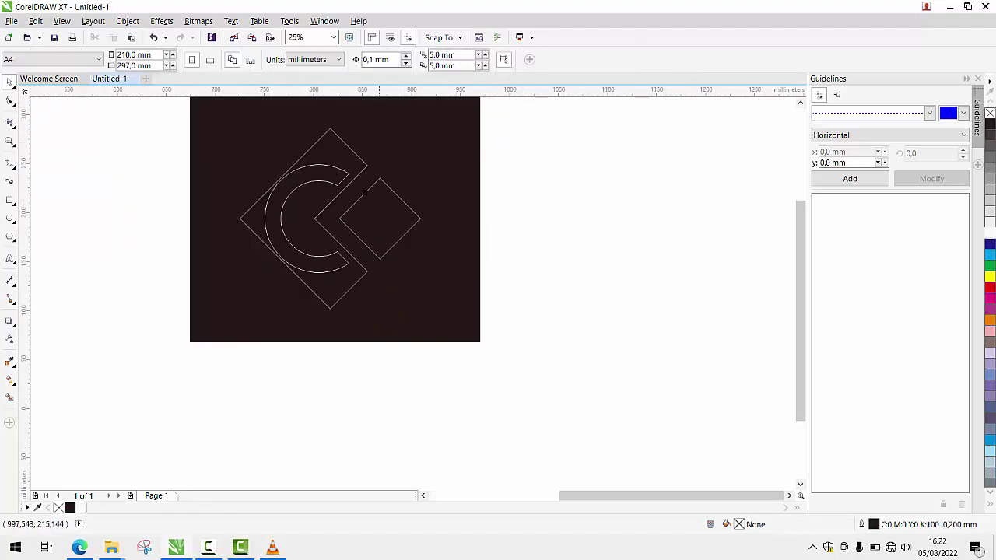
pyautogui.click(323, 182)
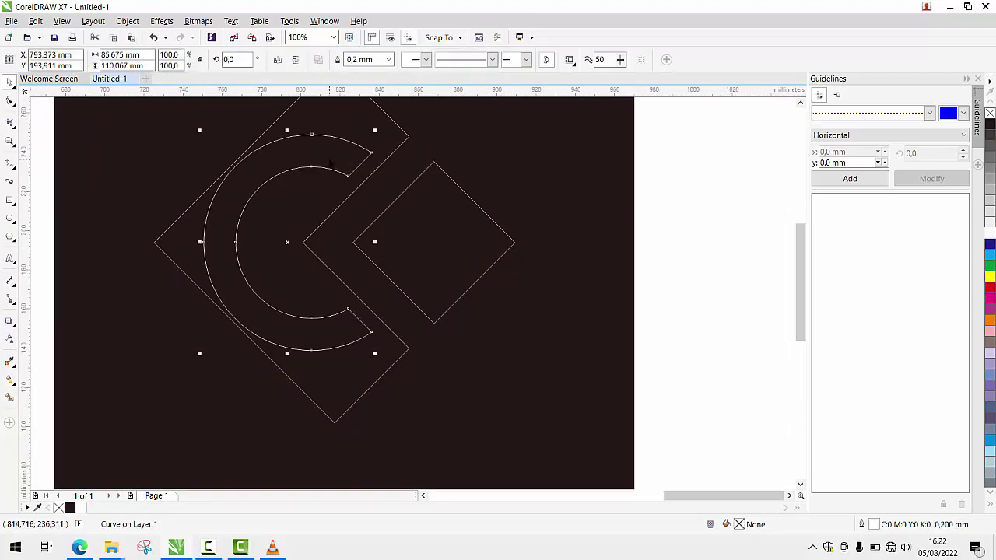
pyautogui.click(989, 269)
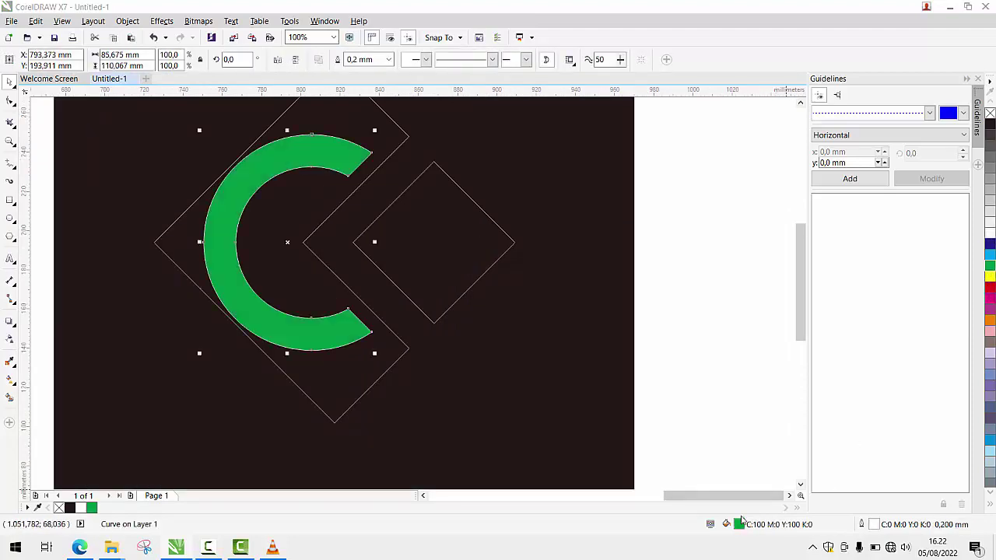
pyautogui.doubleClick(740, 522)
pyautogui.moveTo(311, 209); pyautogui.dragTo(838, 171)
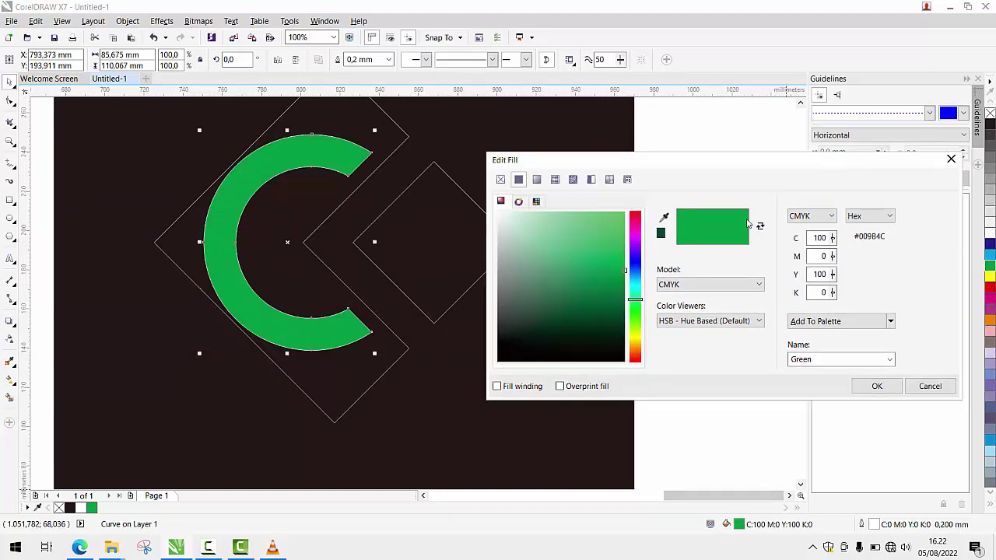
pyautogui.click(608, 240)
pyautogui.moveTo(608, 241)
pyautogui.mouseDown()
pyautogui.moveTo(620, 215)
pyautogui.moveTo(565, 228)
pyautogui.moveTo(596, 269)
pyautogui.moveTo(634, 261)
pyautogui.mouseUp()
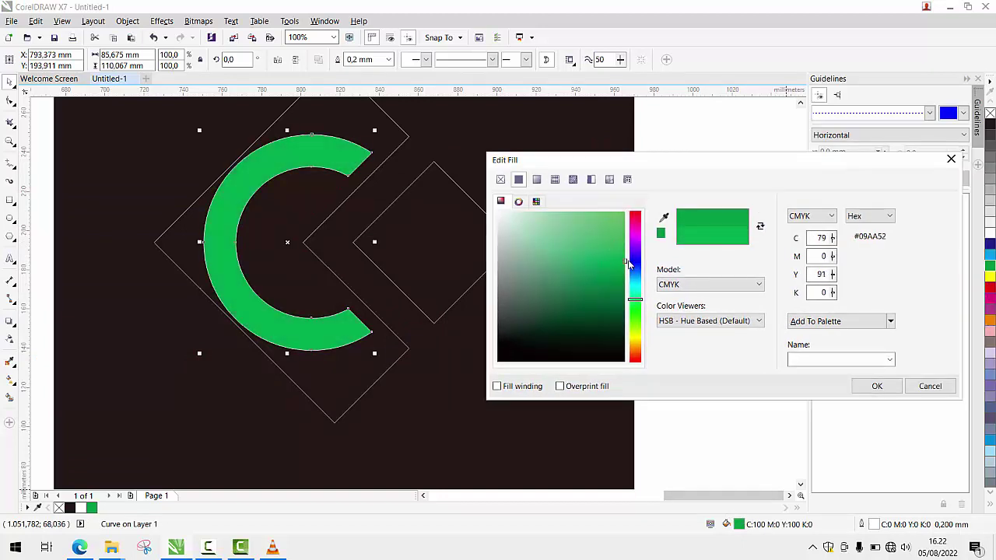
pyautogui.click(634, 265)
pyautogui.click(635, 306)
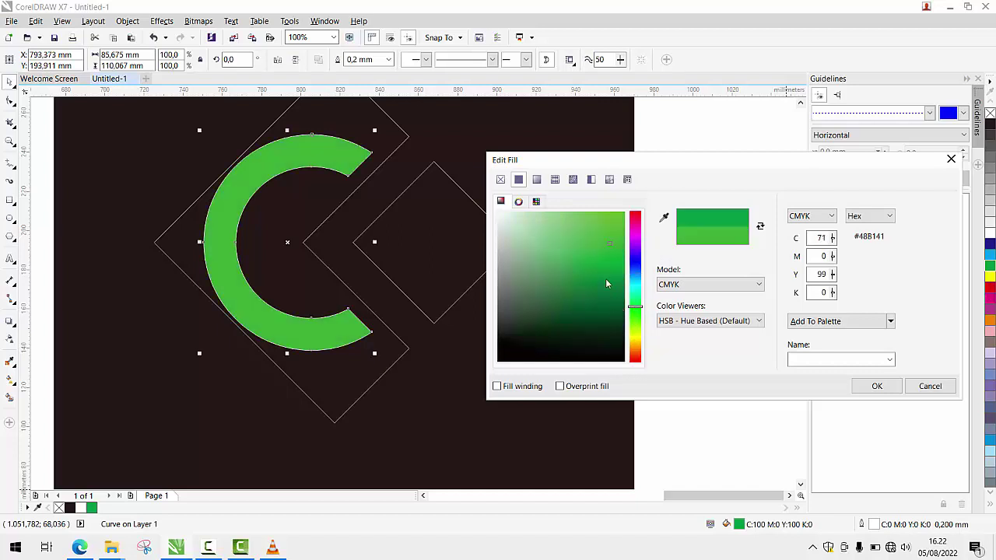
pyautogui.moveTo(608, 283)
pyautogui.mouseDown()
pyautogui.moveTo(607, 294)
pyautogui.moveTo(610, 223)
pyautogui.mouseUp()
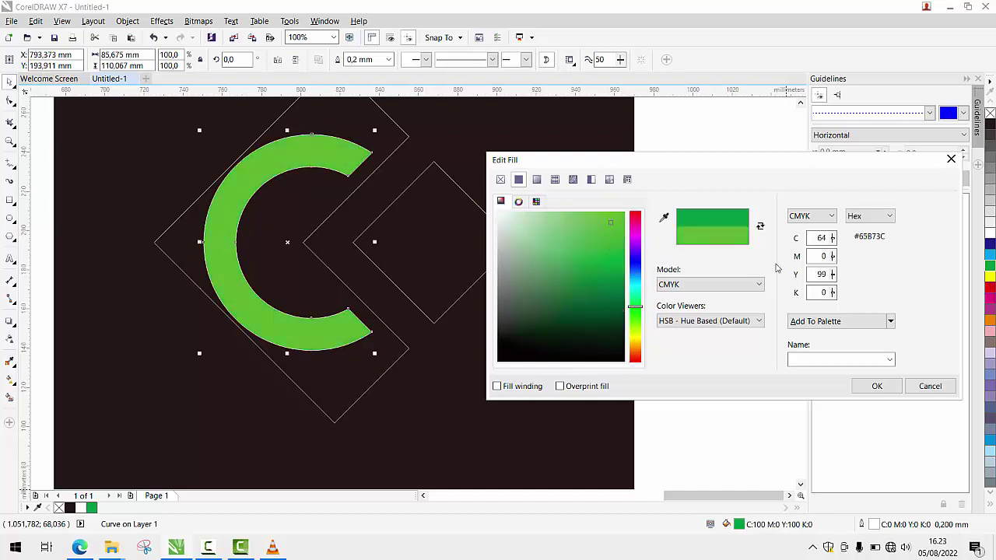
pyautogui.click(878, 386)
# - Fill both parts of the diamond with black, CMYK 0, 0, 0, 100
pyautogui.scroll(-2, 443, 292)
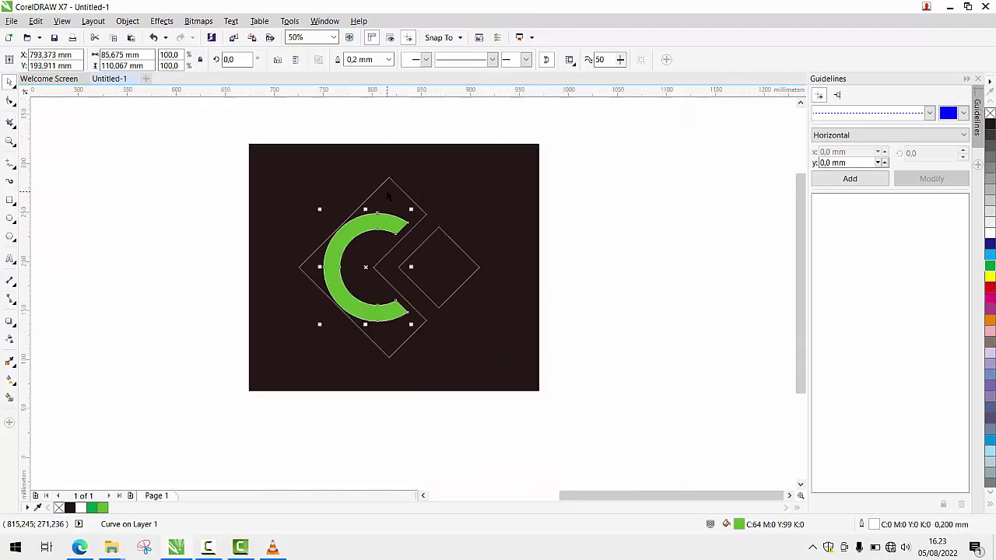
pyautogui.click(387, 195)
pyautogui.scroll(2, 387, 195)
pyautogui.scroll(-2, 508, 199)
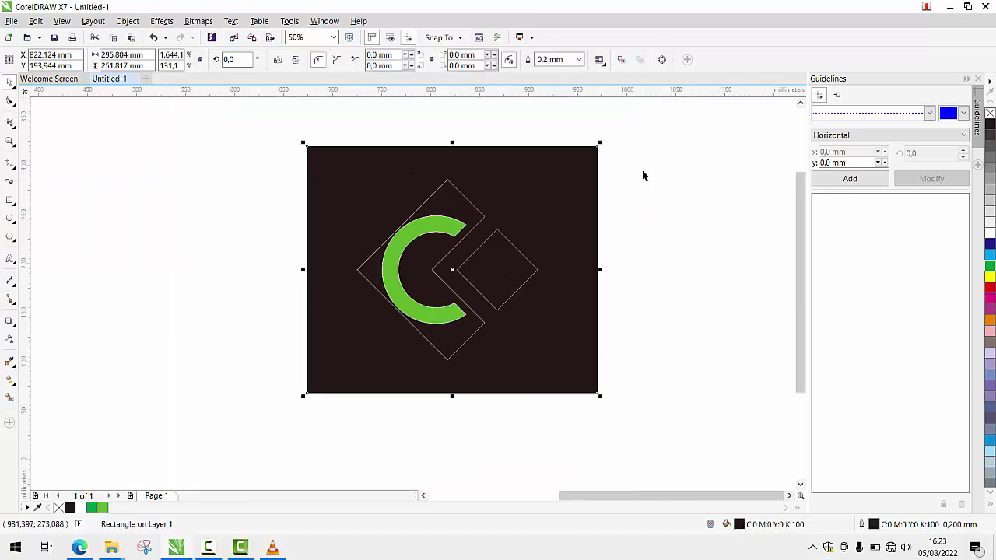
pyautogui.click(642, 169)
pyautogui.click(469, 204)
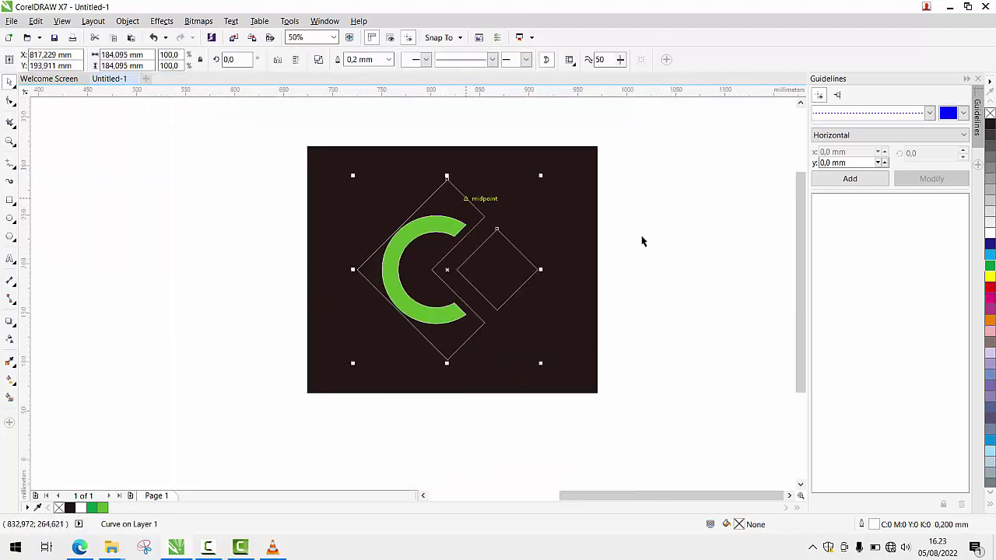
pyautogui.click(990, 126)
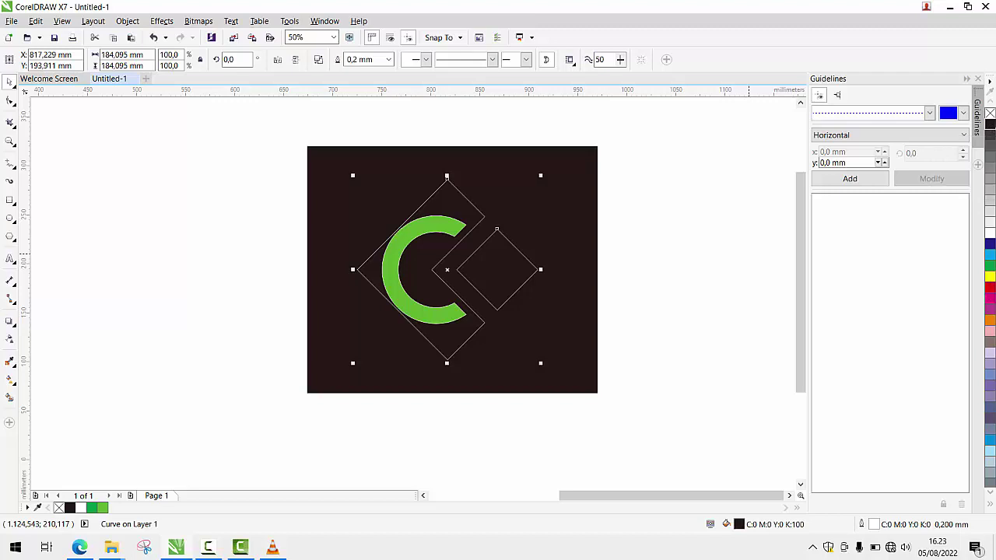
# - Change the background rectangle's fill to light grey, CMYK 0, 0, 0, 10
pyautogui.click(754, 145)
pyautogui.click(555, 186)
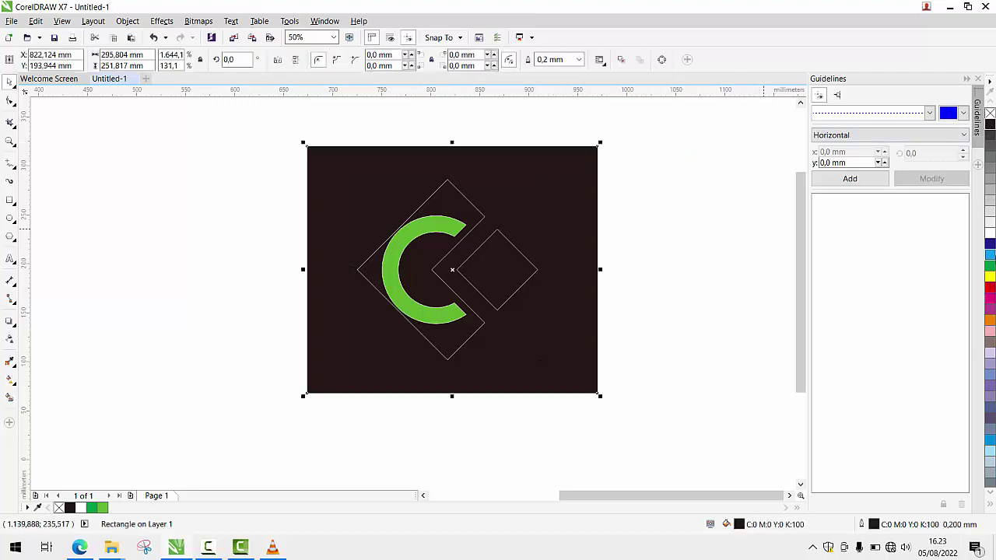
pyautogui.click(990, 230)
pyautogui.click(658, 249)
# - Select the C shape and the two-part diamond together and remove their outlines
pyautogui.scroll(1, 415, 225)
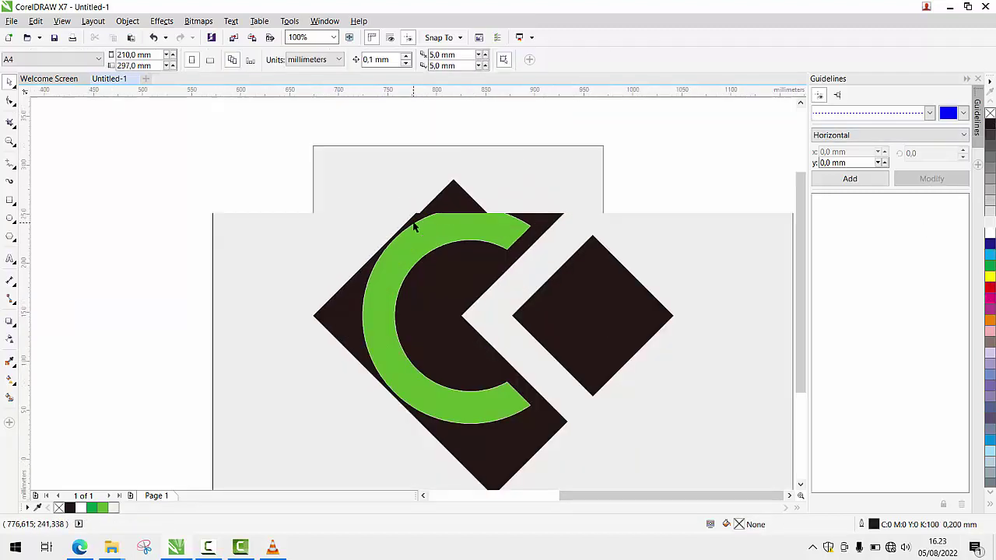
pyautogui.scroll(-1, 414, 225)
pyautogui.click(415, 226)
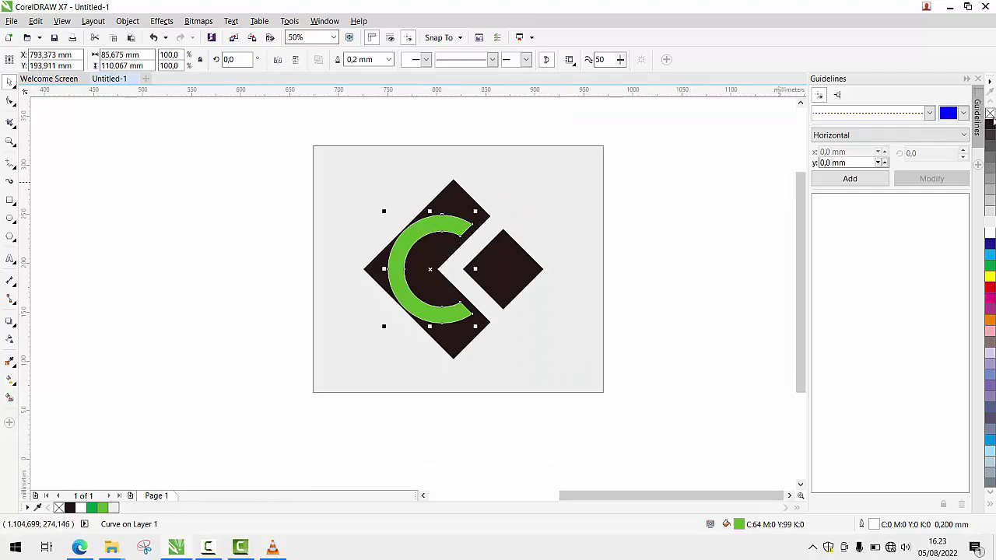
pyautogui.moveTo(367, 115); pyautogui.dragTo(572, 417)
pyautogui.click(354, 119)
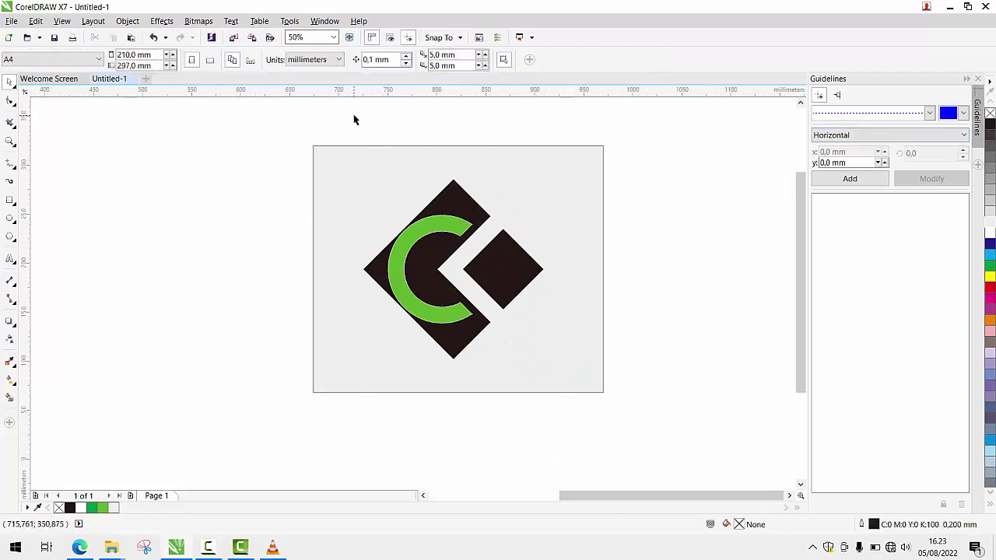
pyautogui.moveTo(354, 119); pyautogui.dragTo(570, 413)
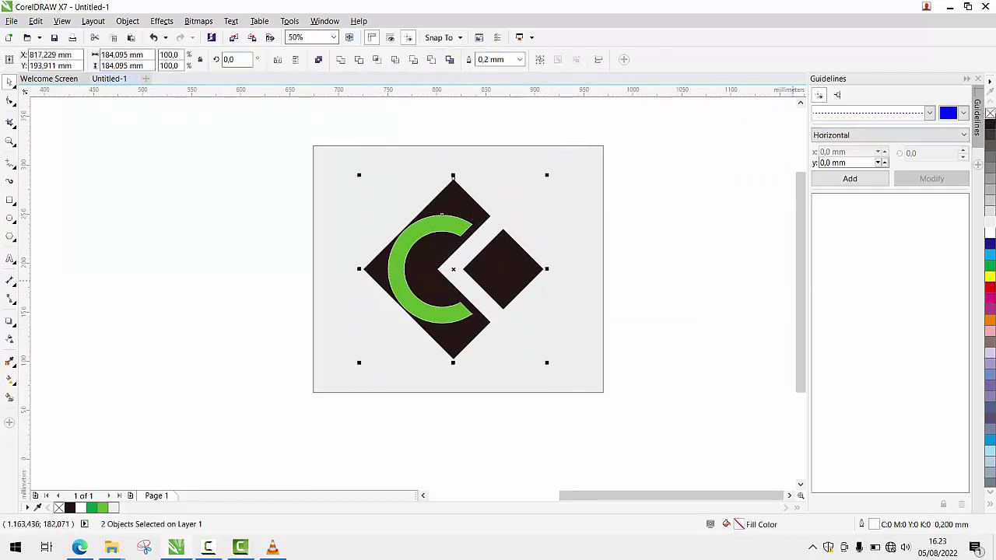
pyautogui.click(630, 210)
# - Extend the grey background rectangle downward to a height of about 289 mm, leaving room below the logo
pyautogui.scroll(-1, 532, 252)
pyautogui.scroll(1, 496, 232)
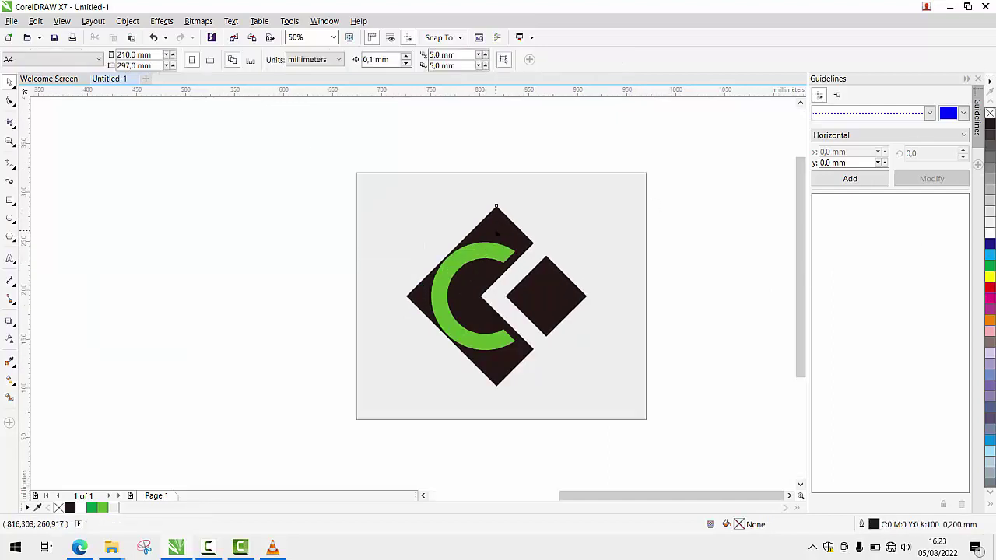
pyautogui.click(496, 233)
pyautogui.click(578, 240)
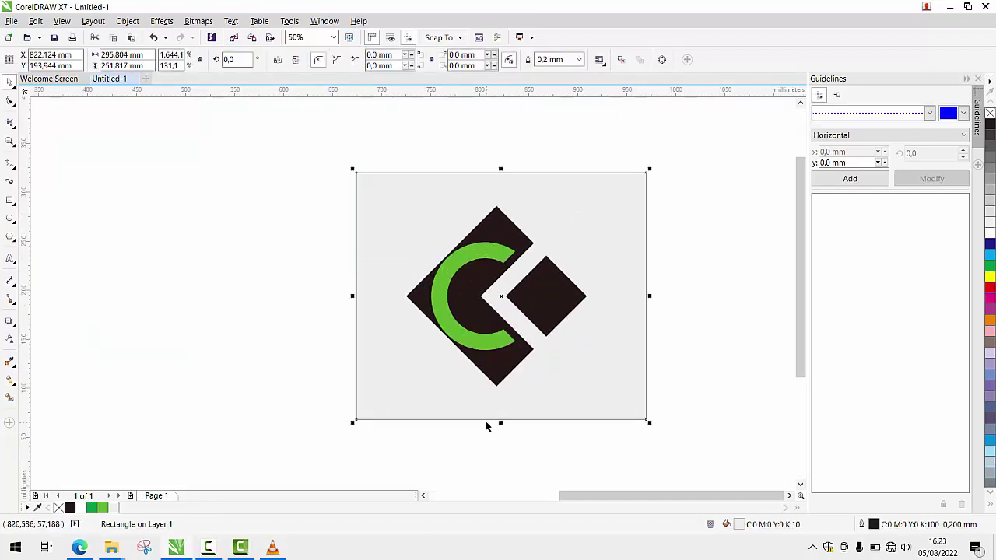
pyautogui.moveTo(502, 423); pyautogui.dragTo(501, 458)
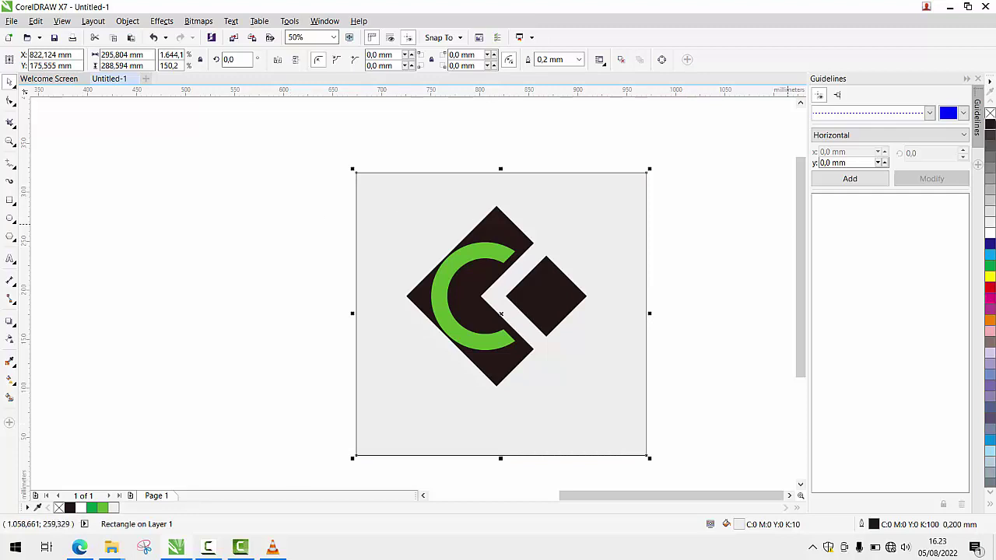
# - Round all four corners of the background rectangle to a radius of about 41.5 mm
pyautogui.click(9, 101)
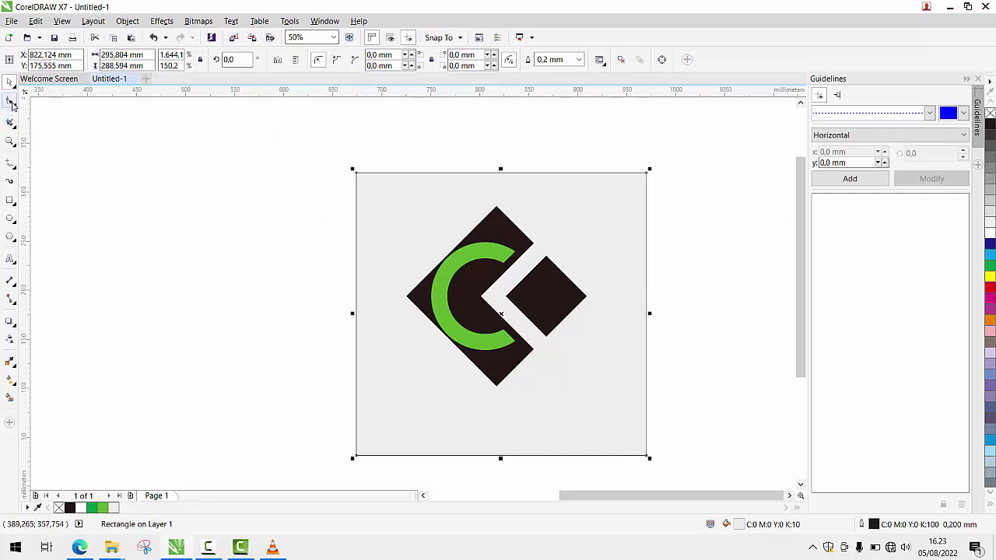
pyautogui.moveTo(357, 173); pyautogui.dragTo(397, 172)
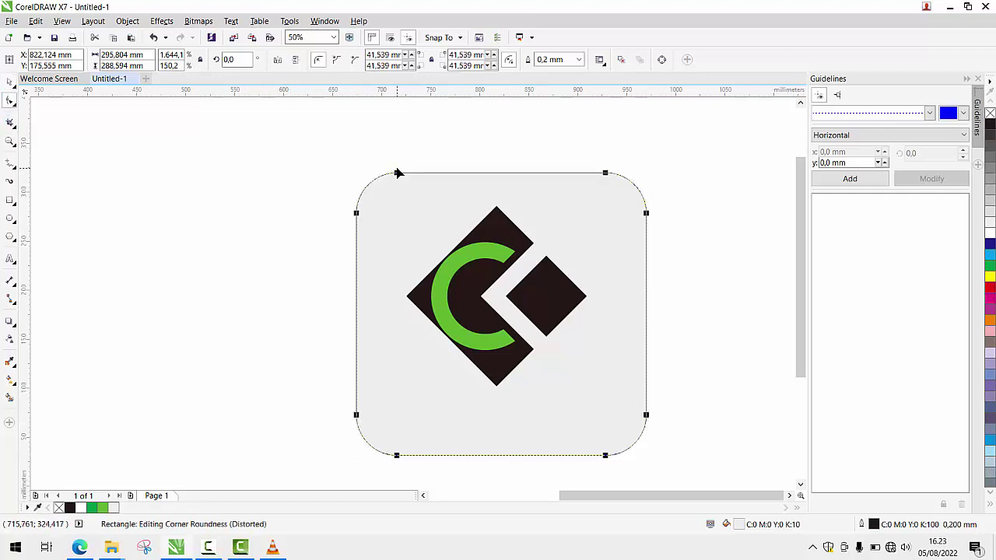
pyautogui.click(10, 82)
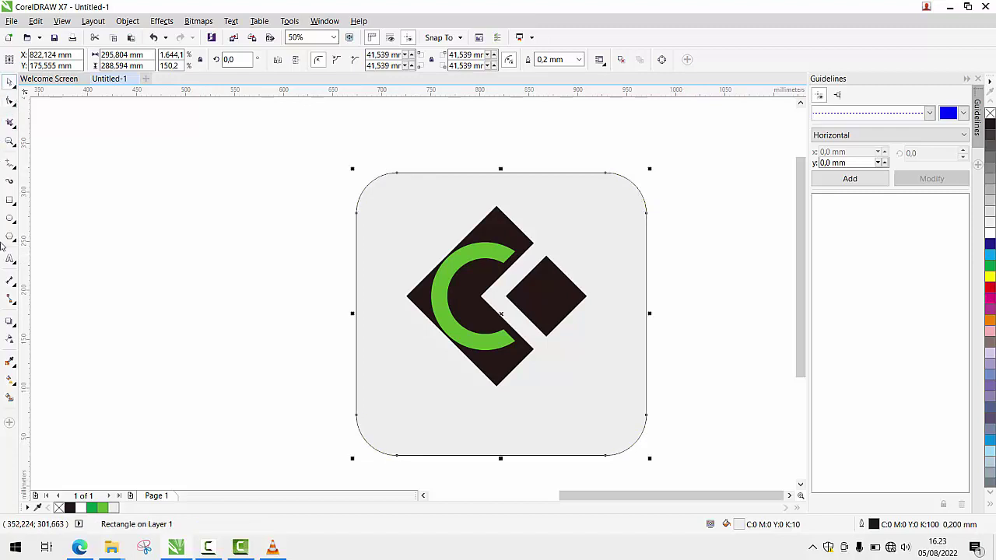
# - Add the artistic text "CENTER KOMPUTER" on the background just below the logo
pyautogui.press('F8')
pyautogui.click(405, 409)
pyautogui.write('CENTER KOMPUTER')
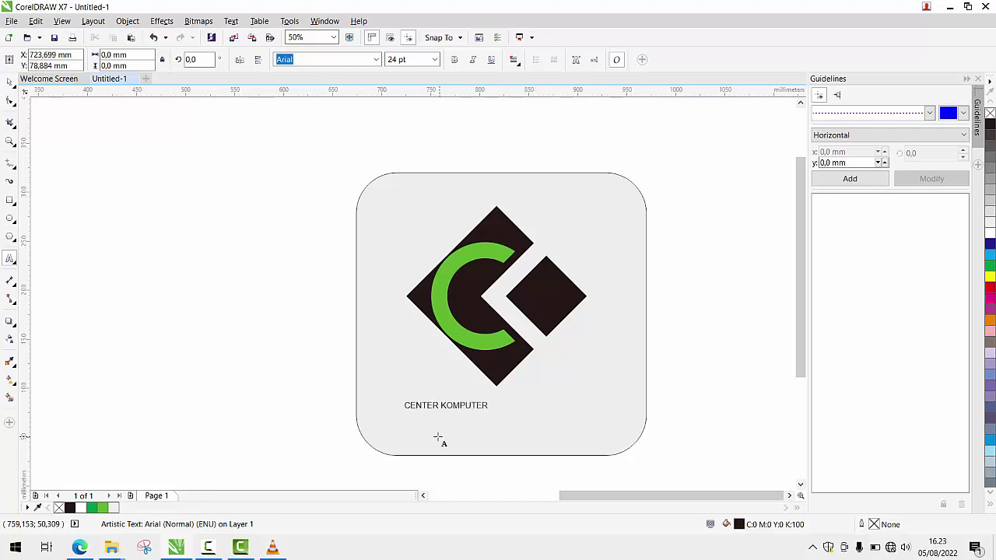
# - Format the whole "CENTER KOMPUTER" text at 48 pt in the Geometr415 Blk BT font
pyautogui.hotkey('ctrl', 'a')
pyautogui.click(434, 60)
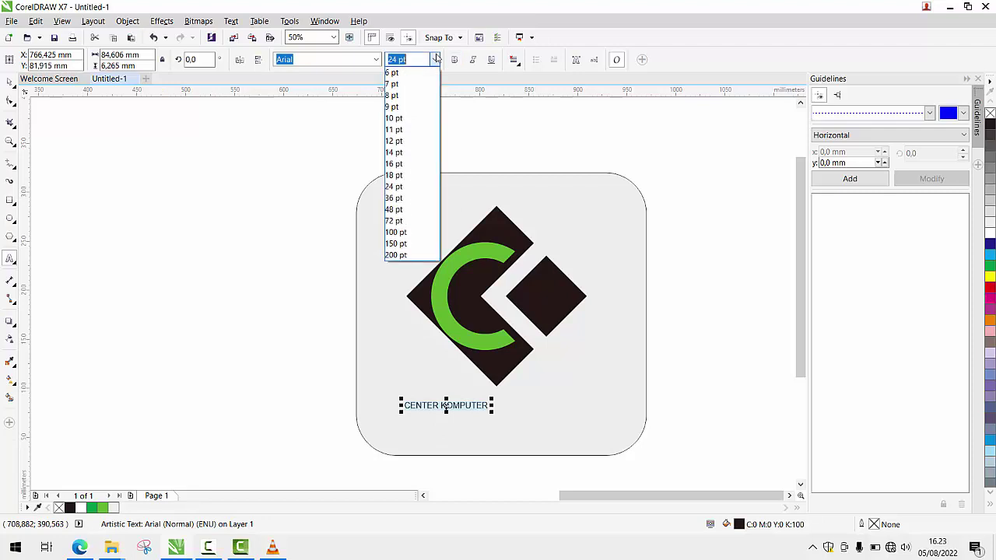
pyautogui.click(422, 209)
pyautogui.click(378, 59)
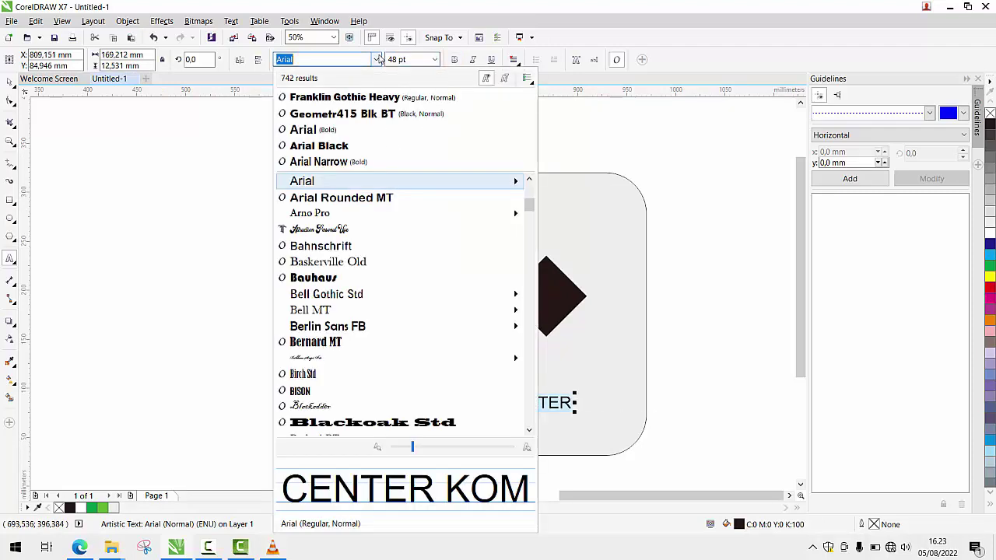
pyautogui.click(373, 112)
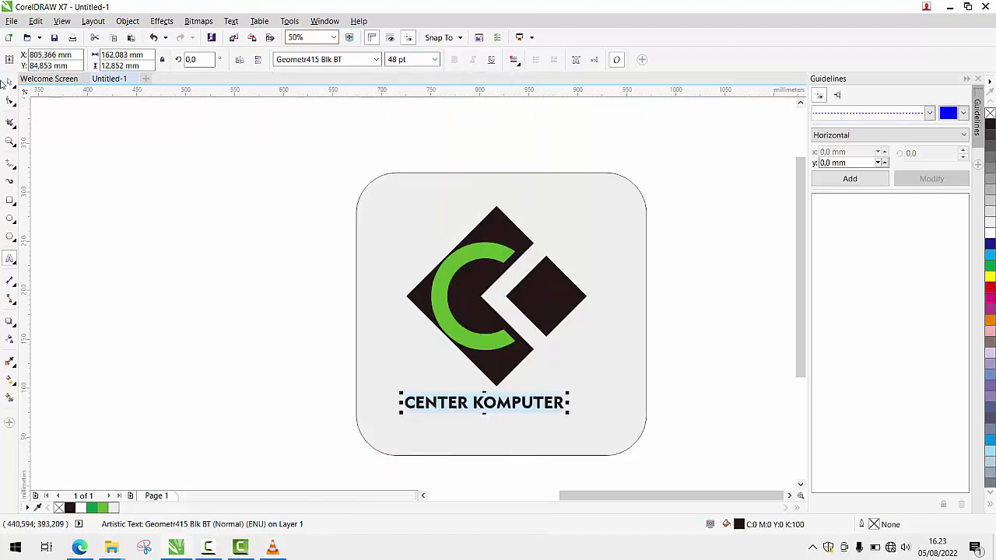
# - Enlarge the "CENTER KOMPUTER" text to about 196 mm wide and centre it horizontally on the grey background
pyautogui.hotkey('ctrl', 'space')
pyautogui.moveTo(569, 413); pyautogui.dragTo(598, 419)
pyautogui.keyDown('shift'); pyautogui.click(505, 364); pyautogui.keyUp('shift')
pyautogui.press('c')
pyautogui.press('Escape')
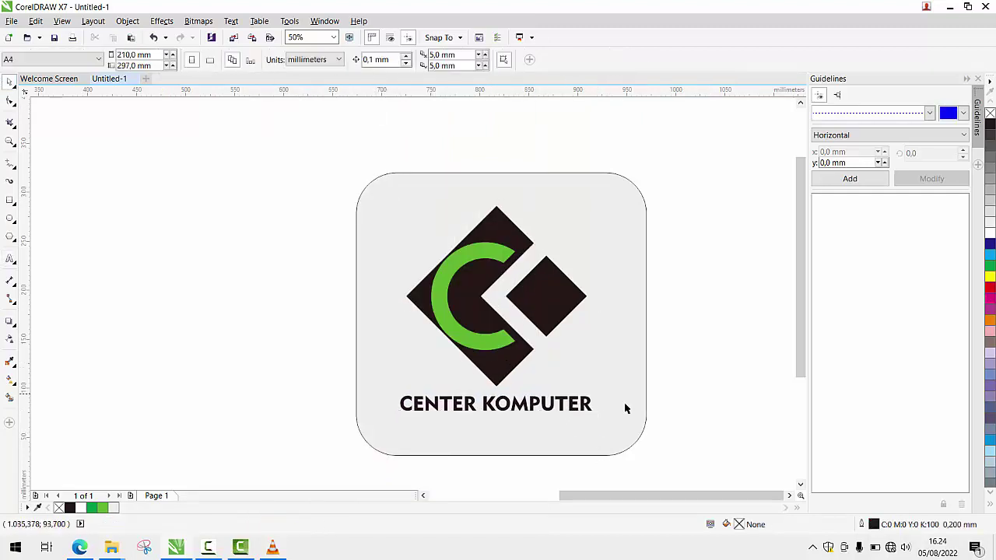
# - Break the "CENTER KOMPUTER" text apart into words and fill CENTER with the green sampled from the C-shaped ring
pyautogui.click(584, 402)
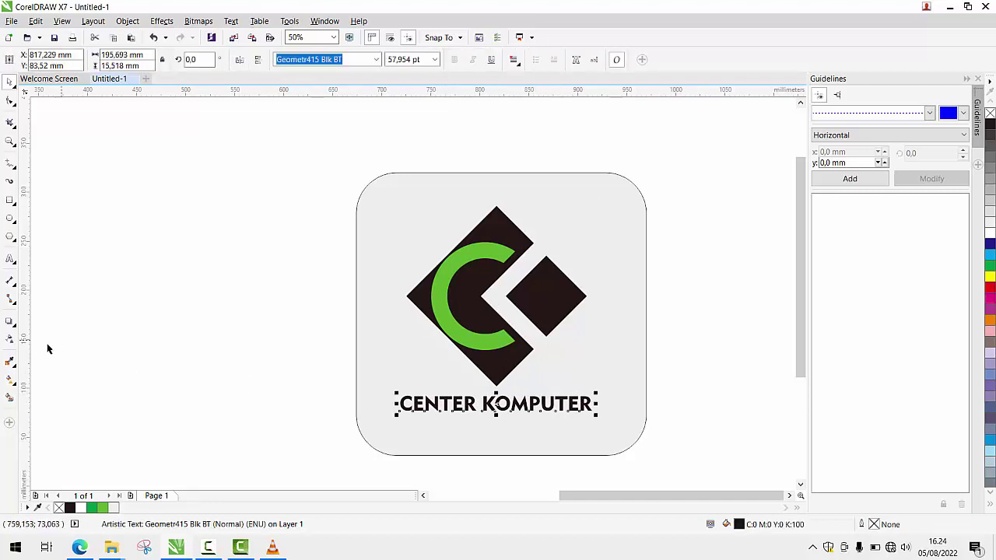
pyautogui.hotkey('ctrl', 'k')
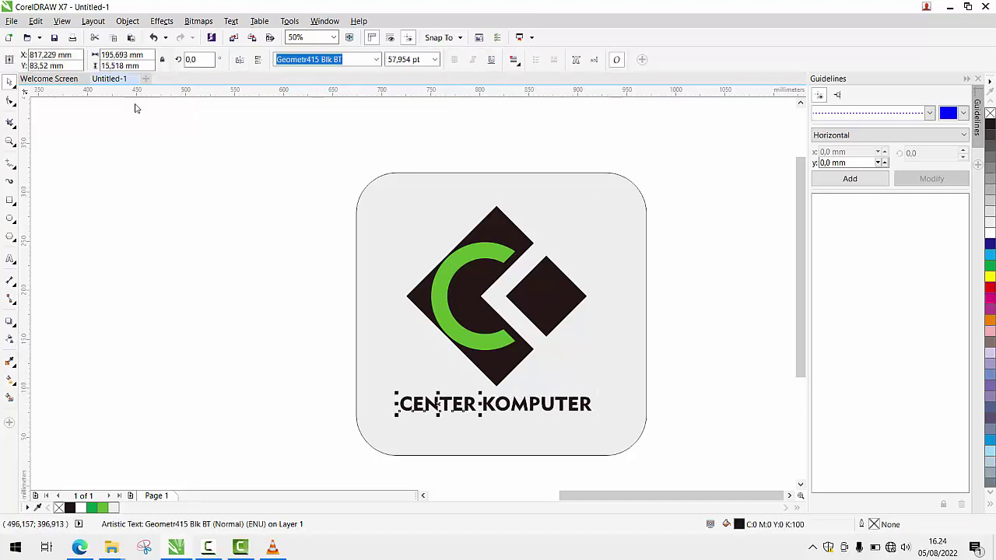
pyautogui.click(10, 362)
pyautogui.click(441, 311)
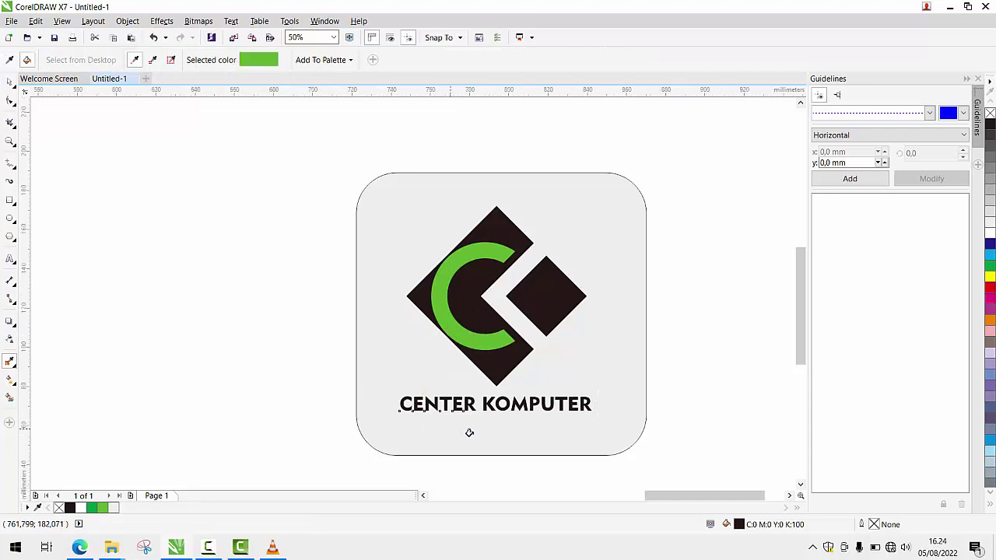
pyautogui.scroll(2, 467, 432)
pyautogui.click(486, 318)
pyautogui.scroll(-2, 486, 318)
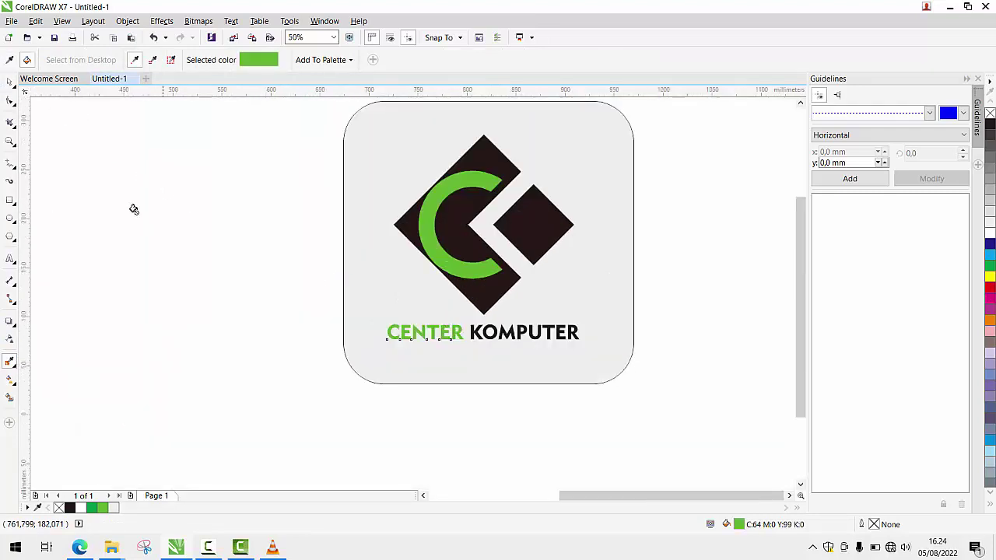
pyautogui.scroll(-1, 322, 292)
pyautogui.scroll(1, 541, 290)
pyautogui.click(11, 83)
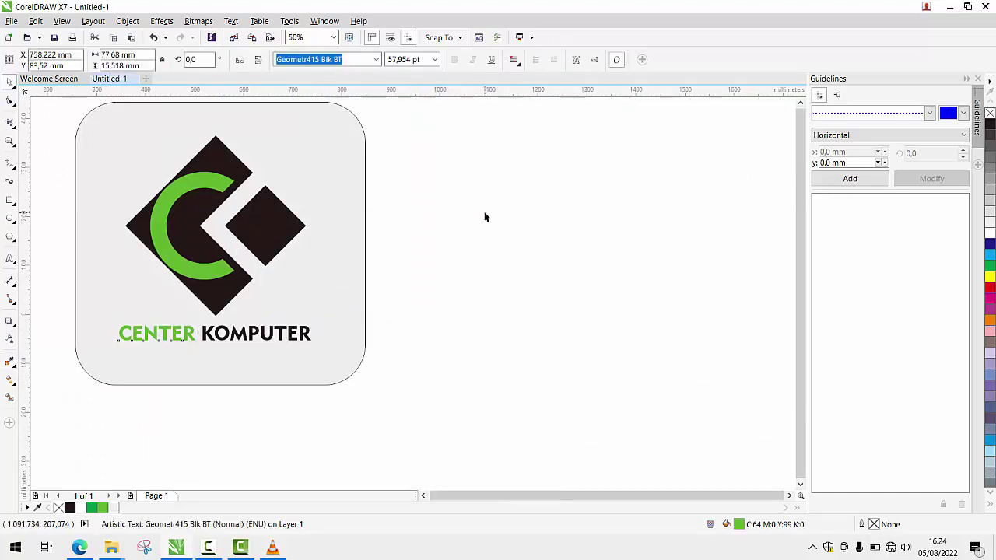
pyautogui.scroll(-1, 485, 215)
pyautogui.scroll(1, 382, 171)
pyautogui.click(440, 189)
pyautogui.moveTo(703, 498); pyautogui.dragTo(732, 500)
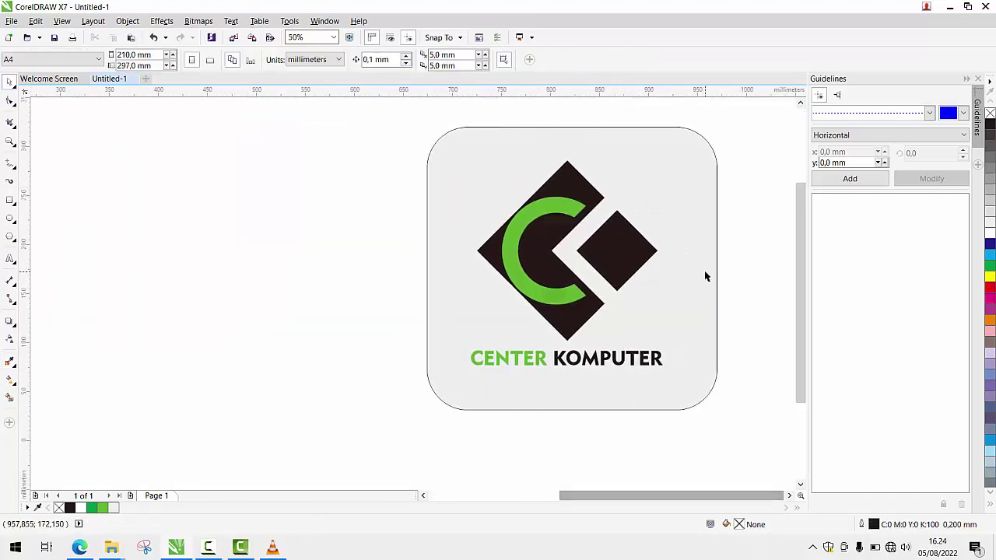
pyautogui.click(12, 21)
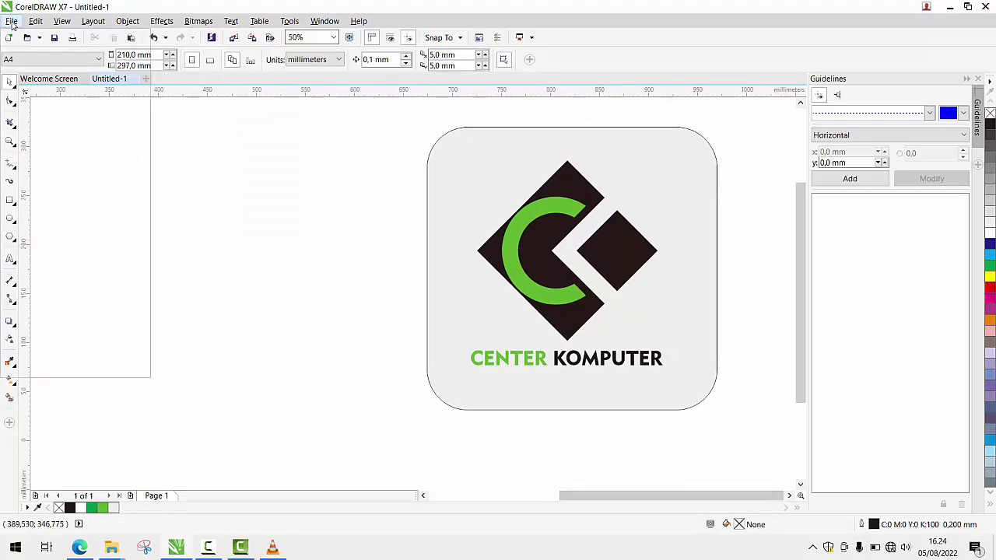
pyautogui.click(33, 208)
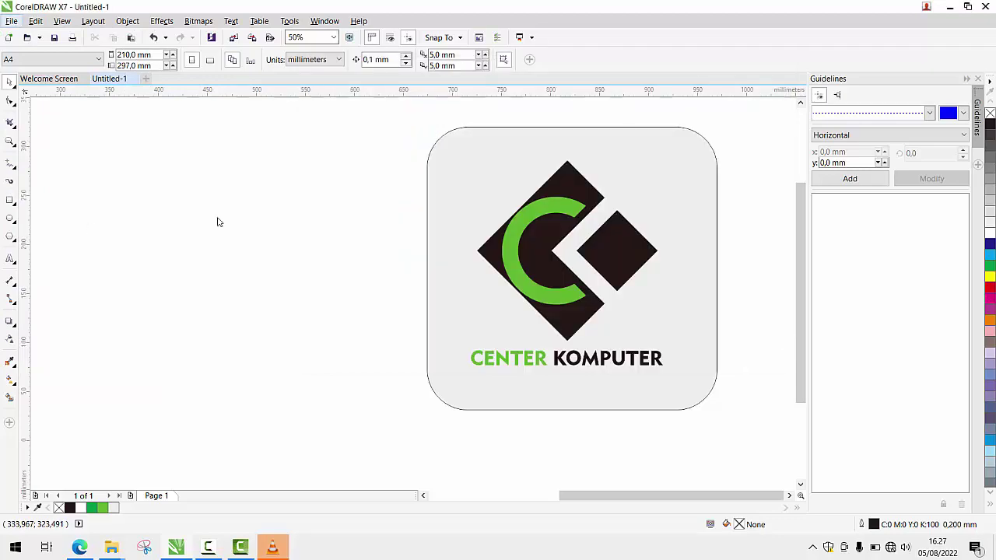
# - Start a PNG export and create and open a new folder named 05 inside 07 Agustus as its destination
pyautogui.hotkey('ctrl', 'e')
pyautogui.click(505, 90)
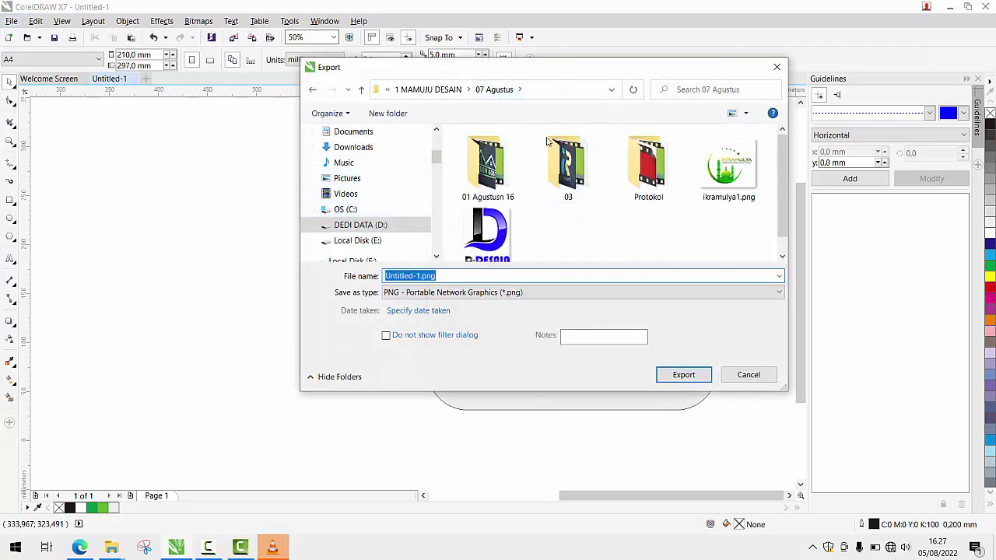
pyautogui.moveTo(561, 73); pyautogui.dragTo(476, 149)
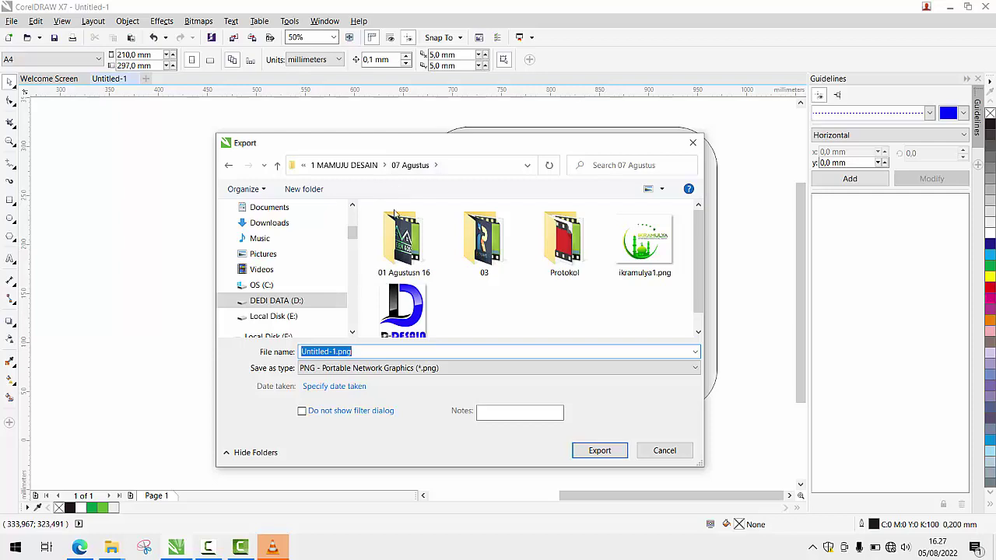
pyautogui.click(312, 193)
pyautogui.write('0')
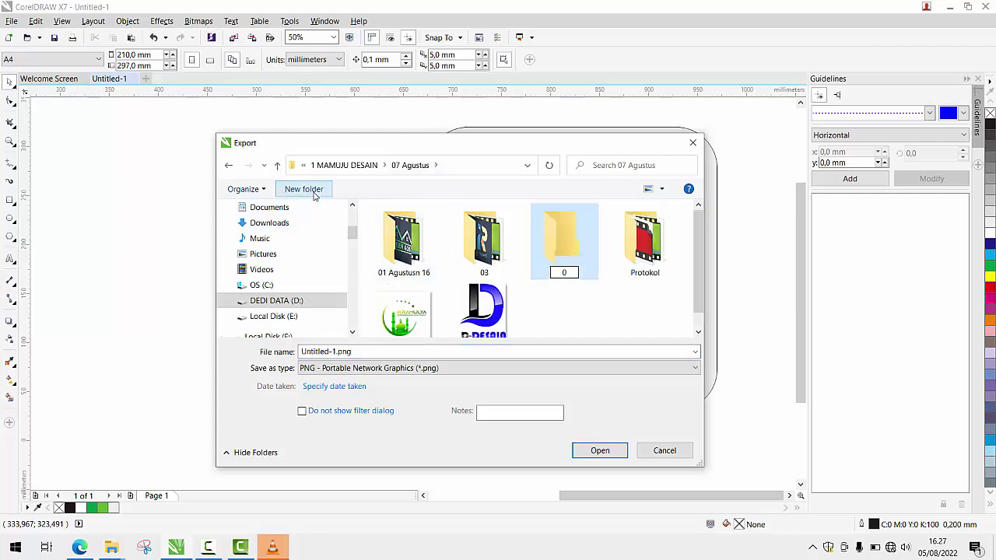
pyautogui.write('5')
pyautogui.press('Return')
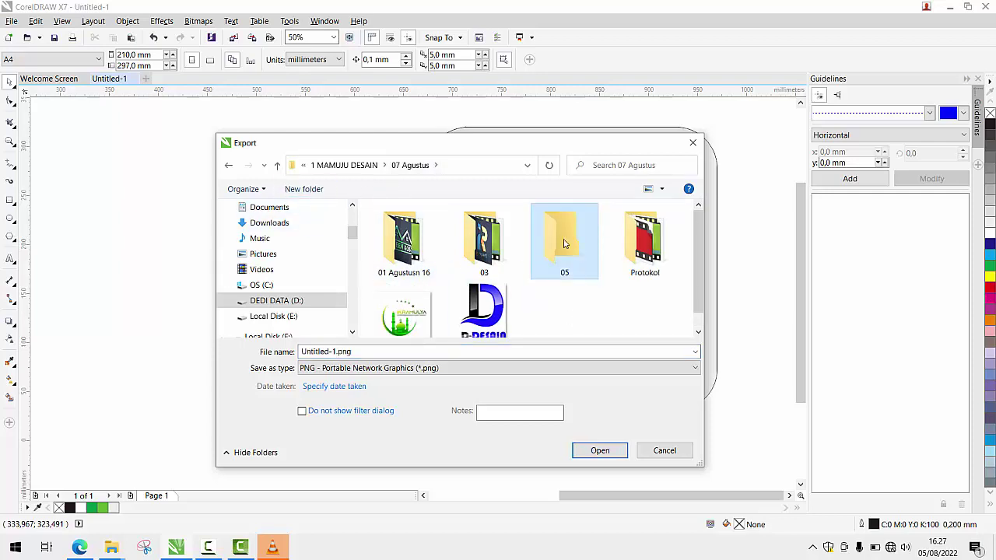
pyautogui.press('Return')
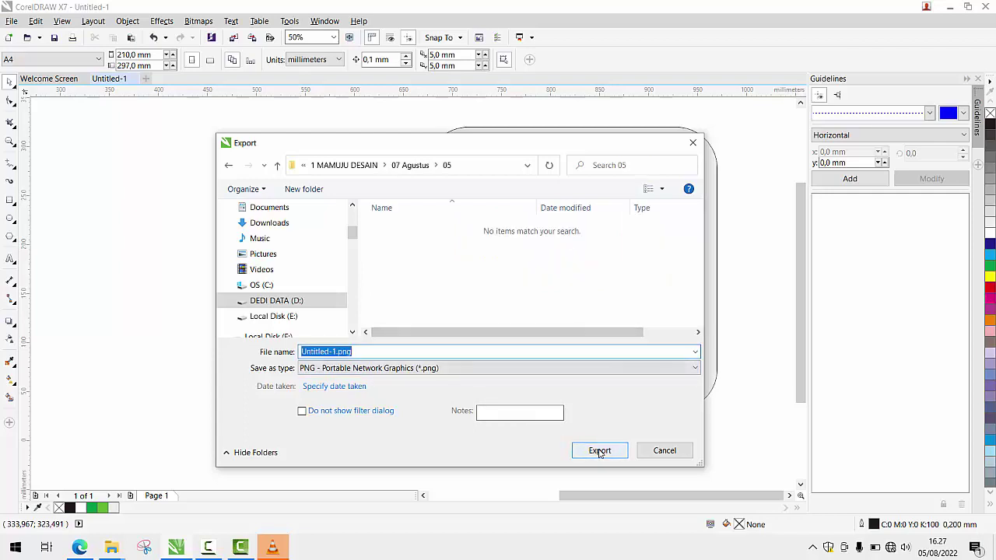
# - Name the export "Center Komputer" and save the logo with its background as a 24-bit RGB PNG with transparency
pyautogui.click(336, 352)
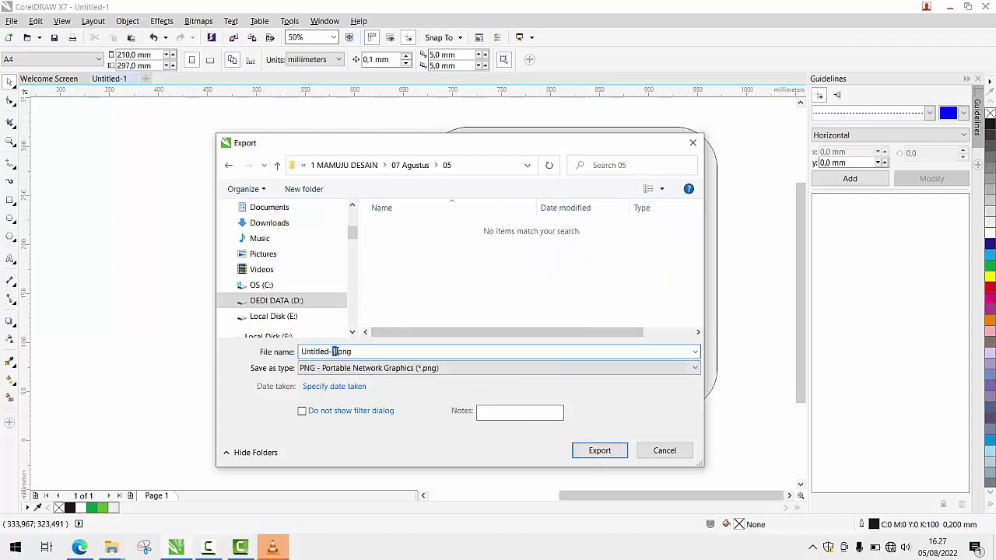
pyautogui.hotkey('shift', 'Home')
pyautogui.write('Cent')
pyautogui.click(593, 452)
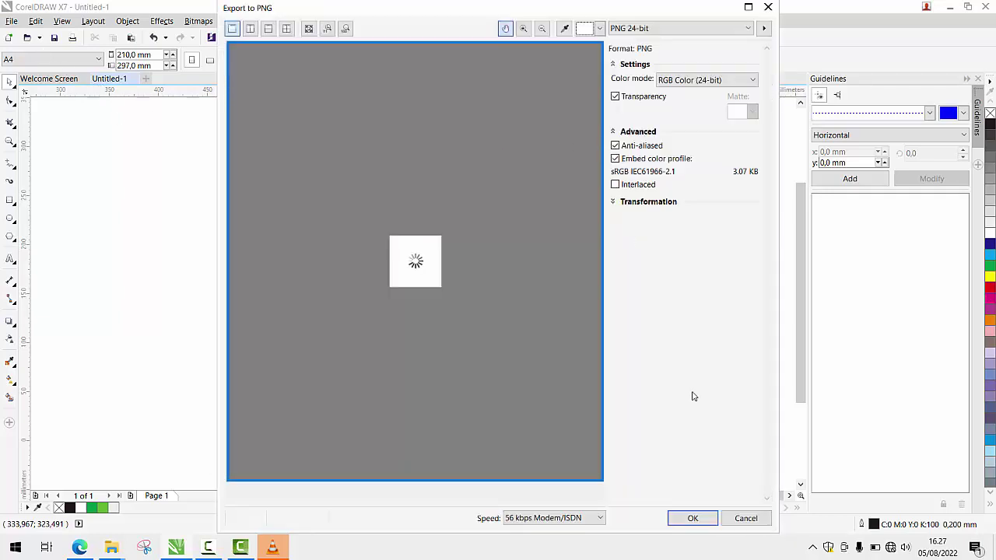
pyautogui.click(695, 518)
# - Delete the rounded grey background and export the remaining logo and text as a 24-bit transparent PNG in the 05 folder
pyautogui.click(689, 224)
pyautogui.press('Delete')
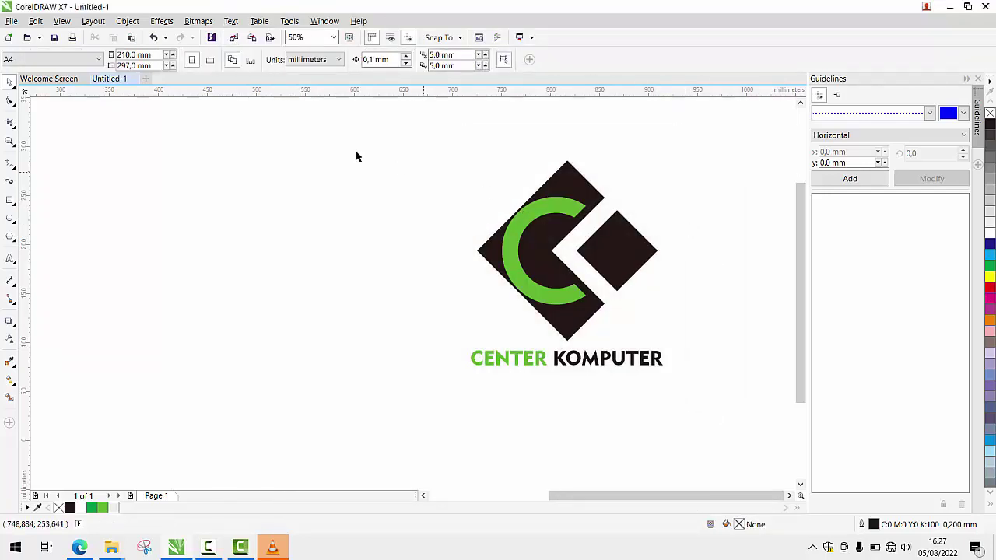
pyautogui.click(11, 21)
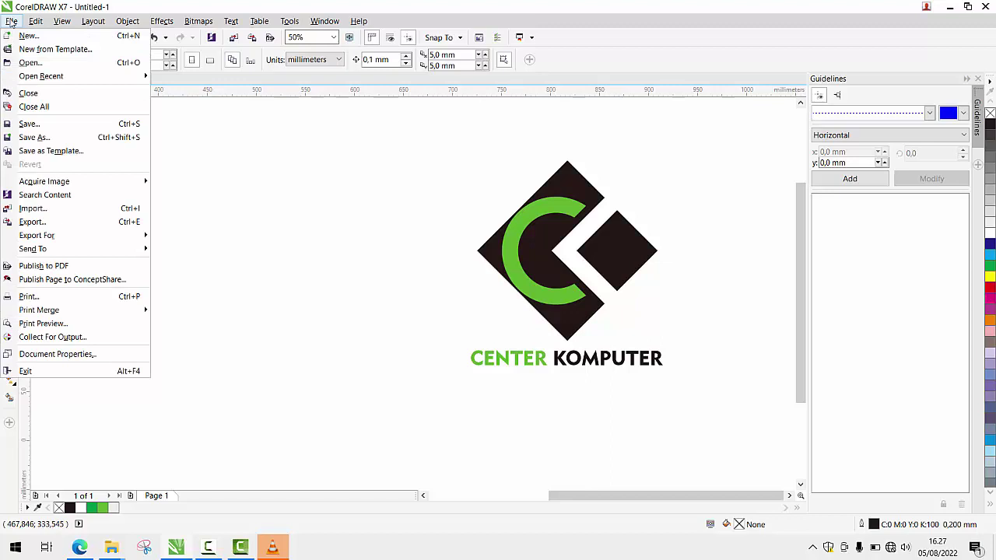
pyautogui.click(60, 224)
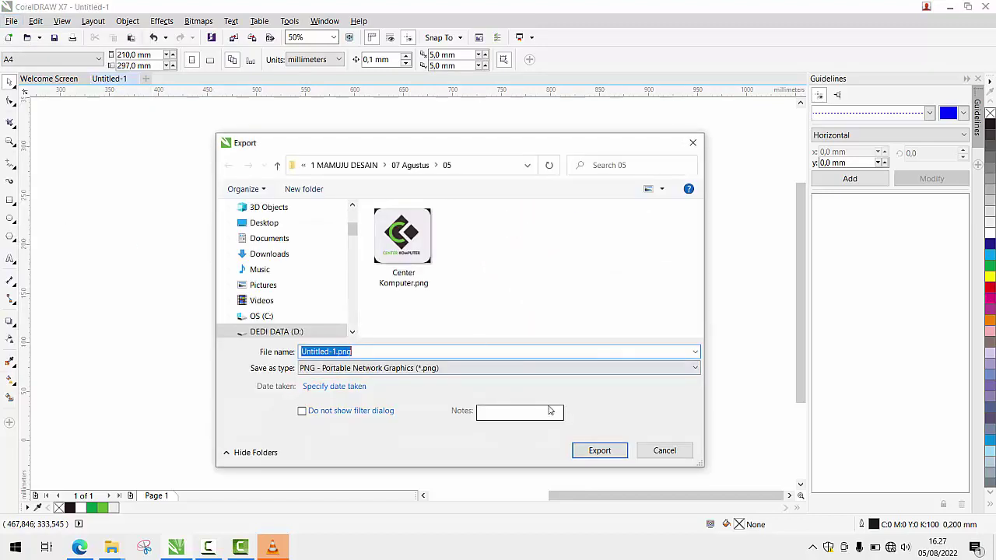
pyautogui.click(599, 450)
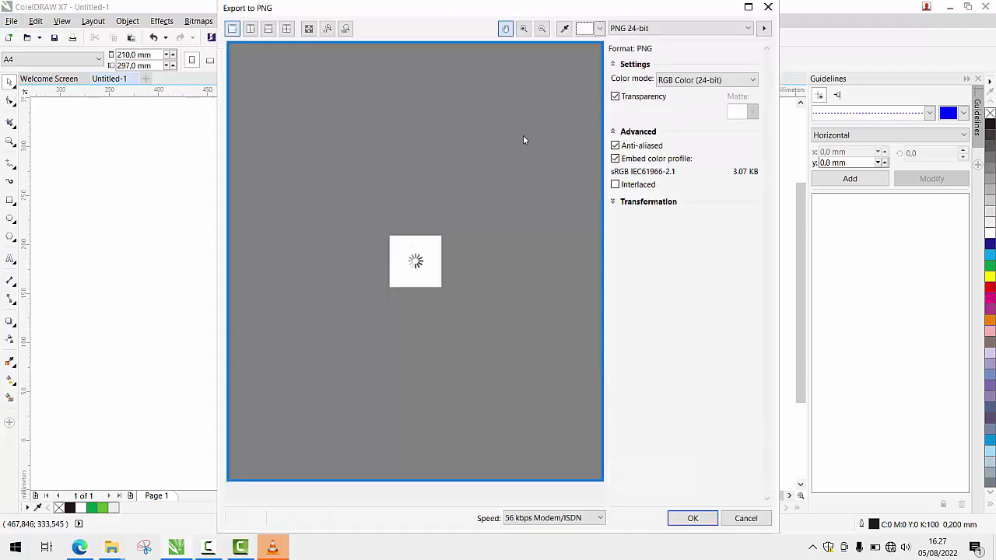
pyautogui.click(690, 518)
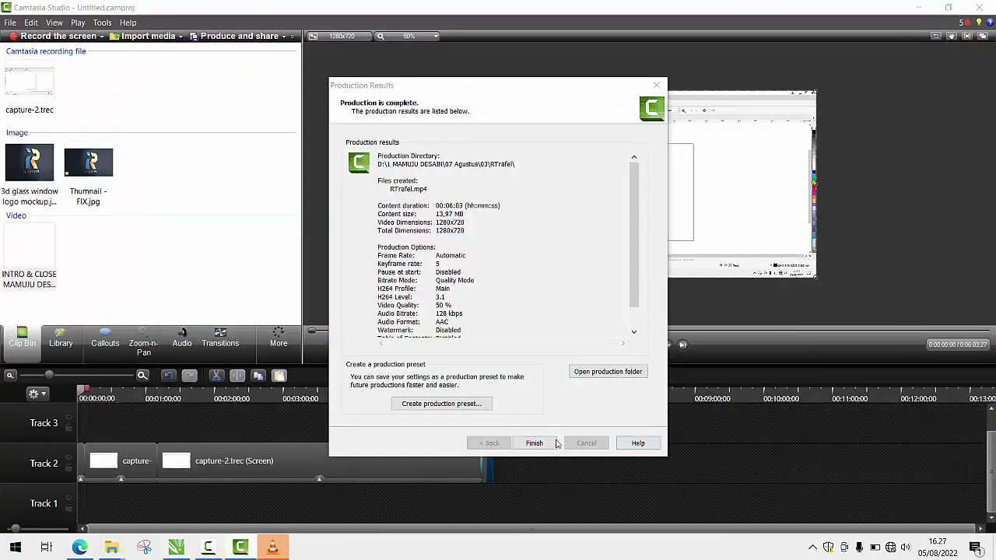
# - Finish and dismiss the production results in Camtasia Studio
pyautogui.click(554, 443)
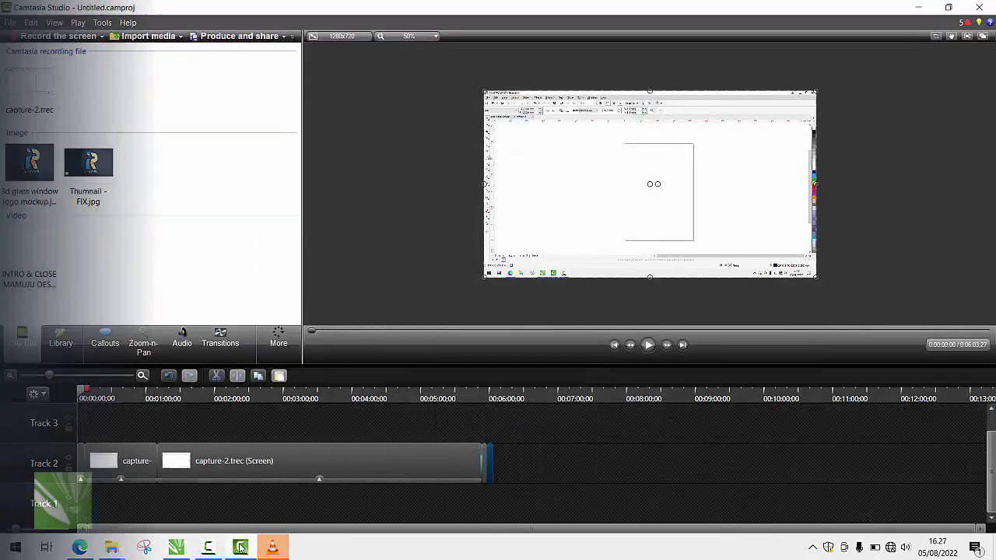